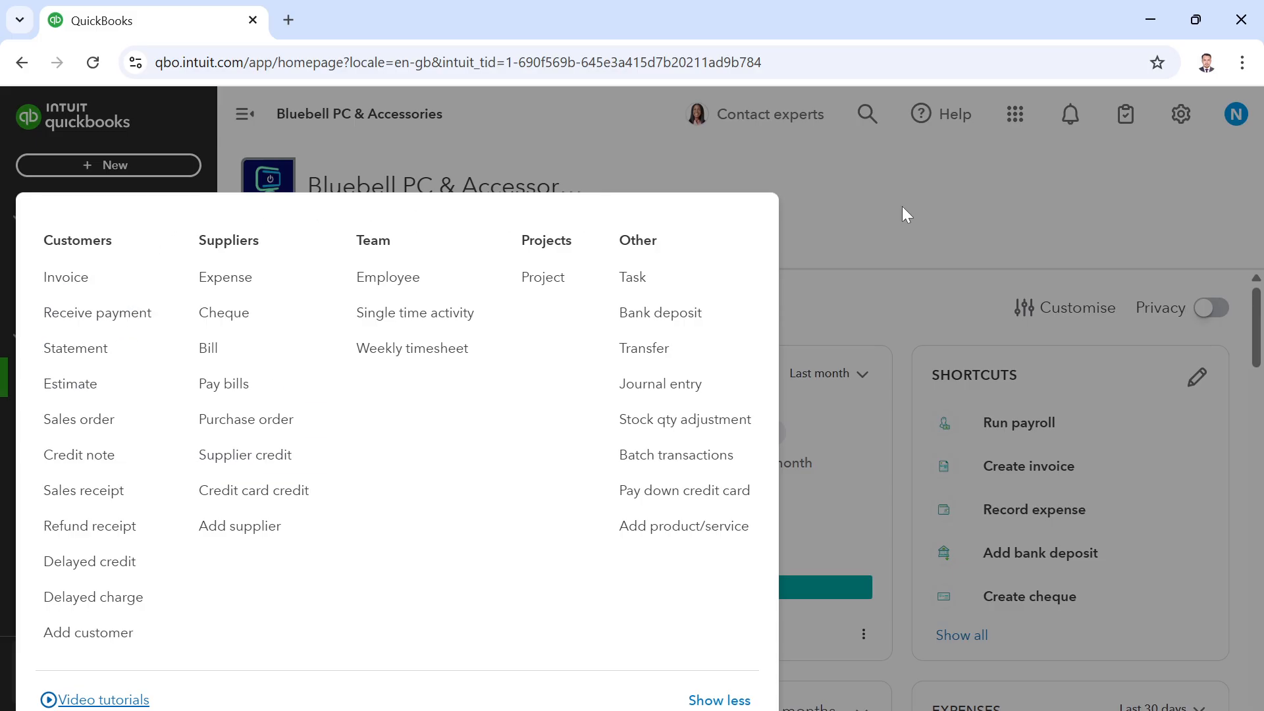
# Start a new customer estimate from the list of transaction types
pyautogui.click(897, 236)
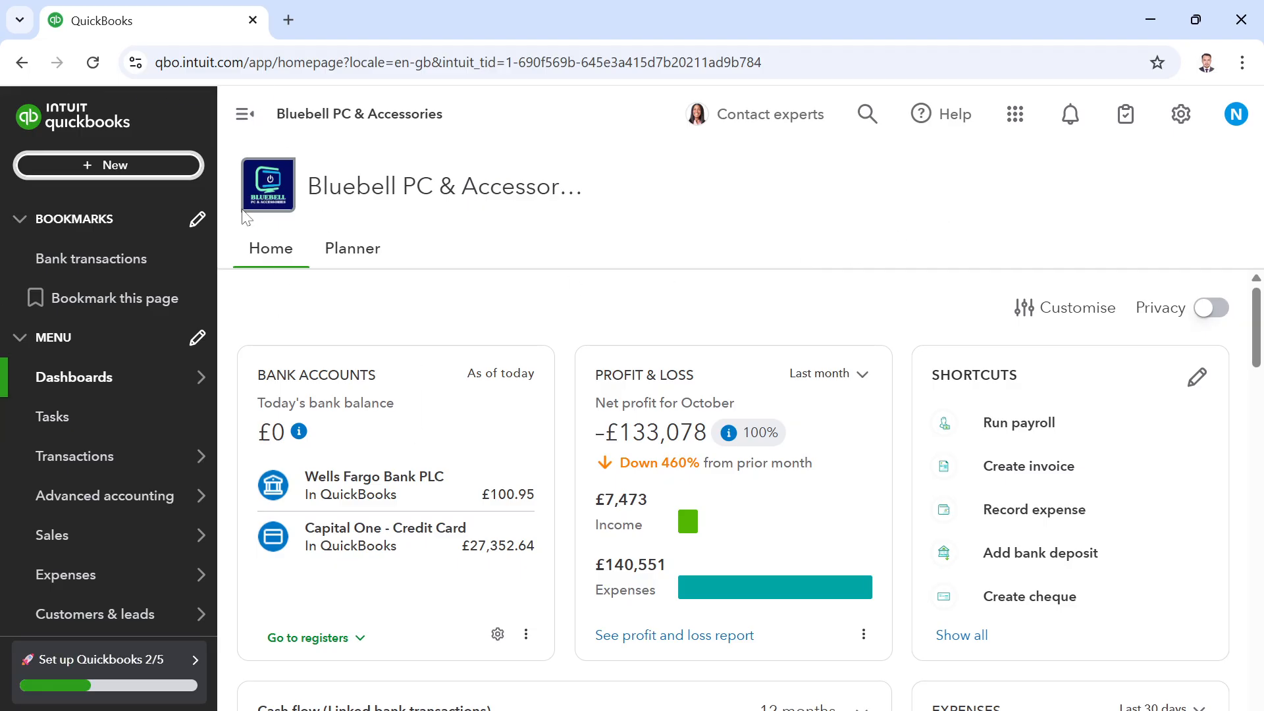
pyautogui.click(149, 173)
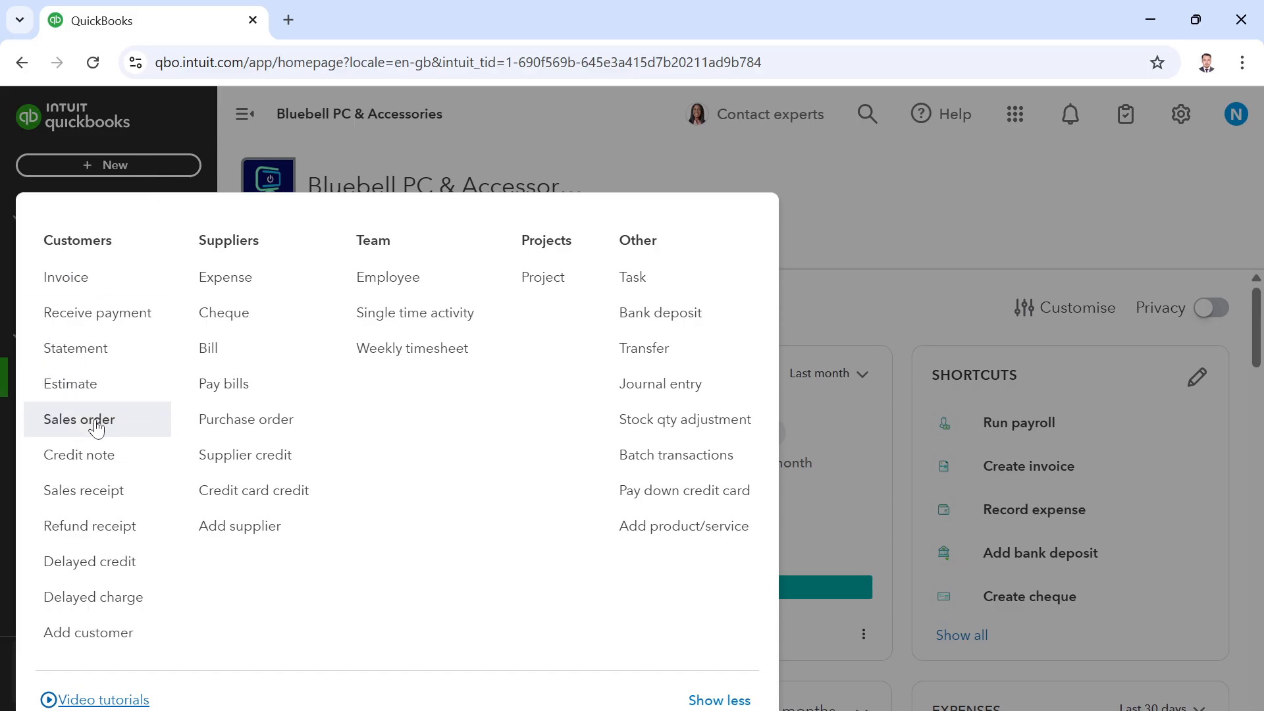
pyautogui.click(84, 396)
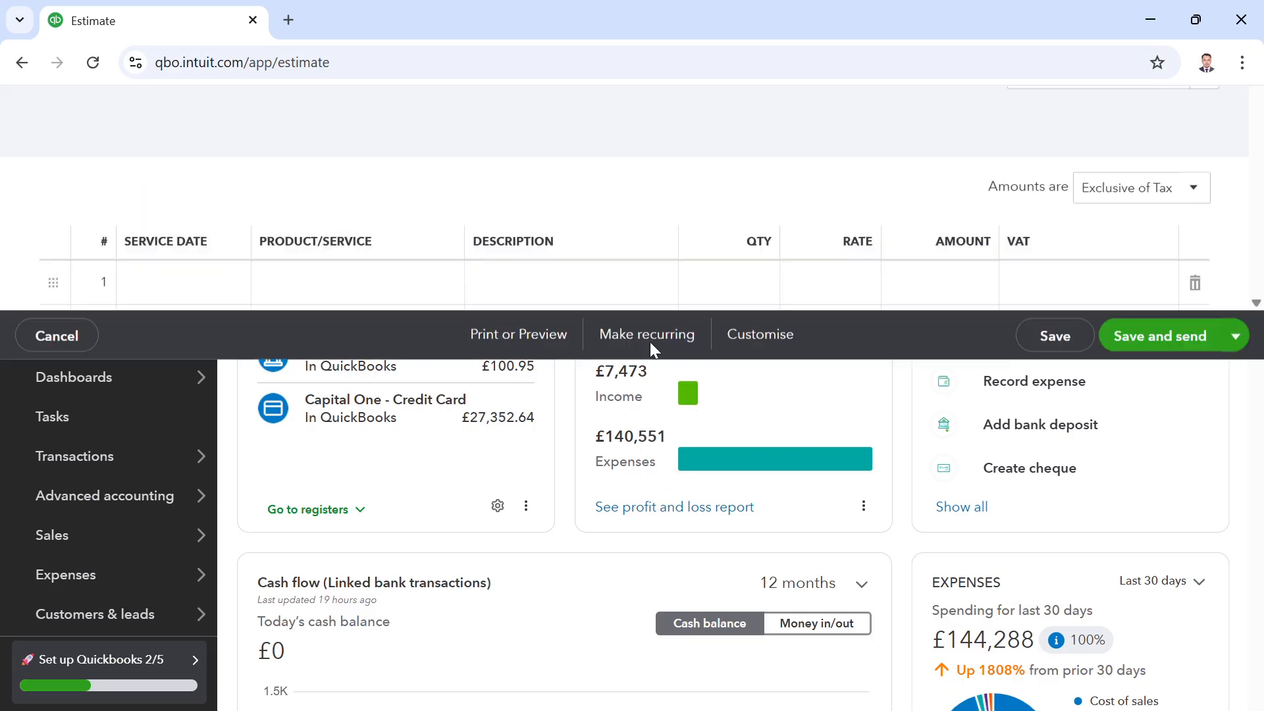
# Choose Micro Land UK as the customer for the estimate
pyautogui.scroll(-3, 247, 285)
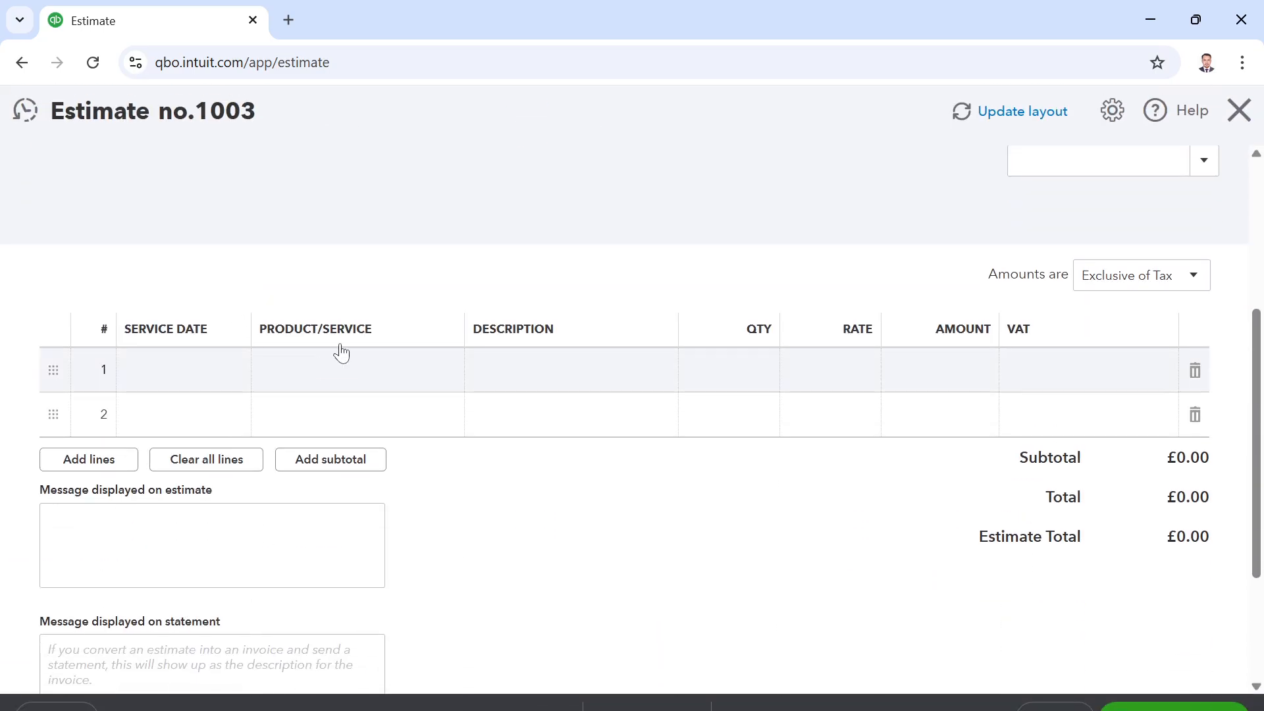
pyautogui.scroll(3, 340, 348)
pyautogui.scroll(-5, 833, 429)
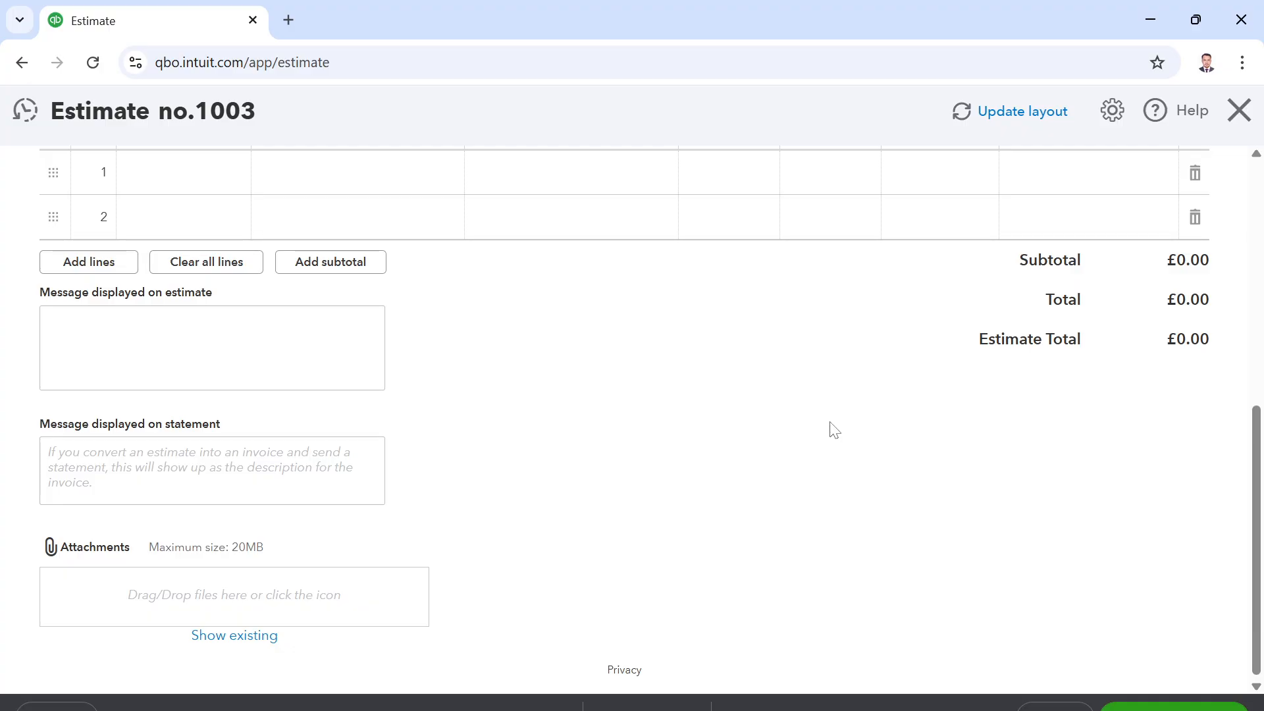
pyautogui.scroll(5, 833, 429)
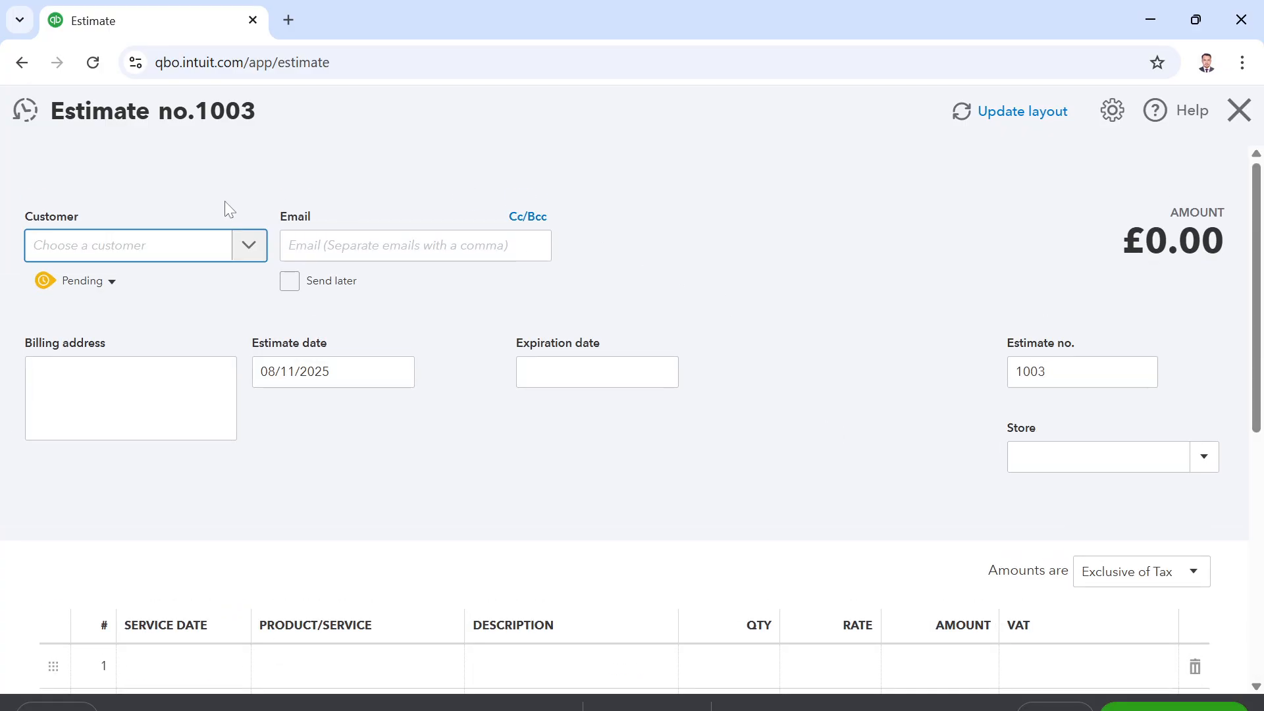
pyautogui.click(249, 249)
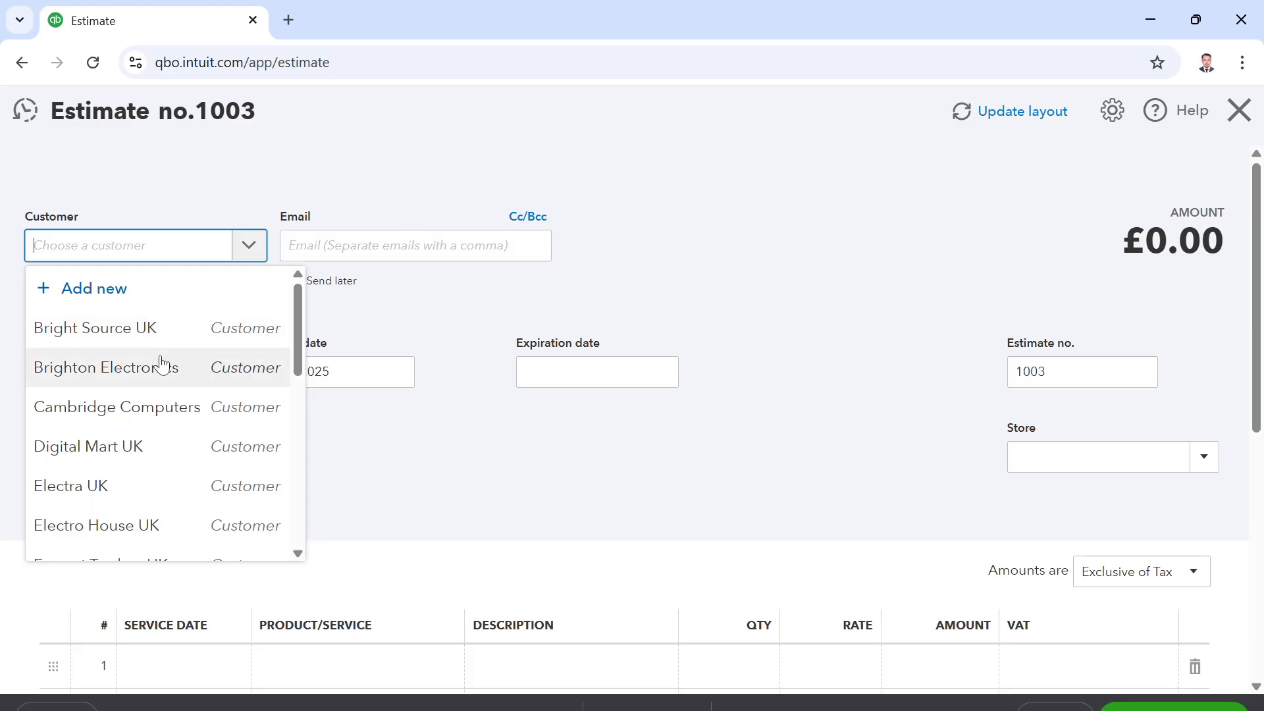
pyautogui.scroll(-5, 158, 369)
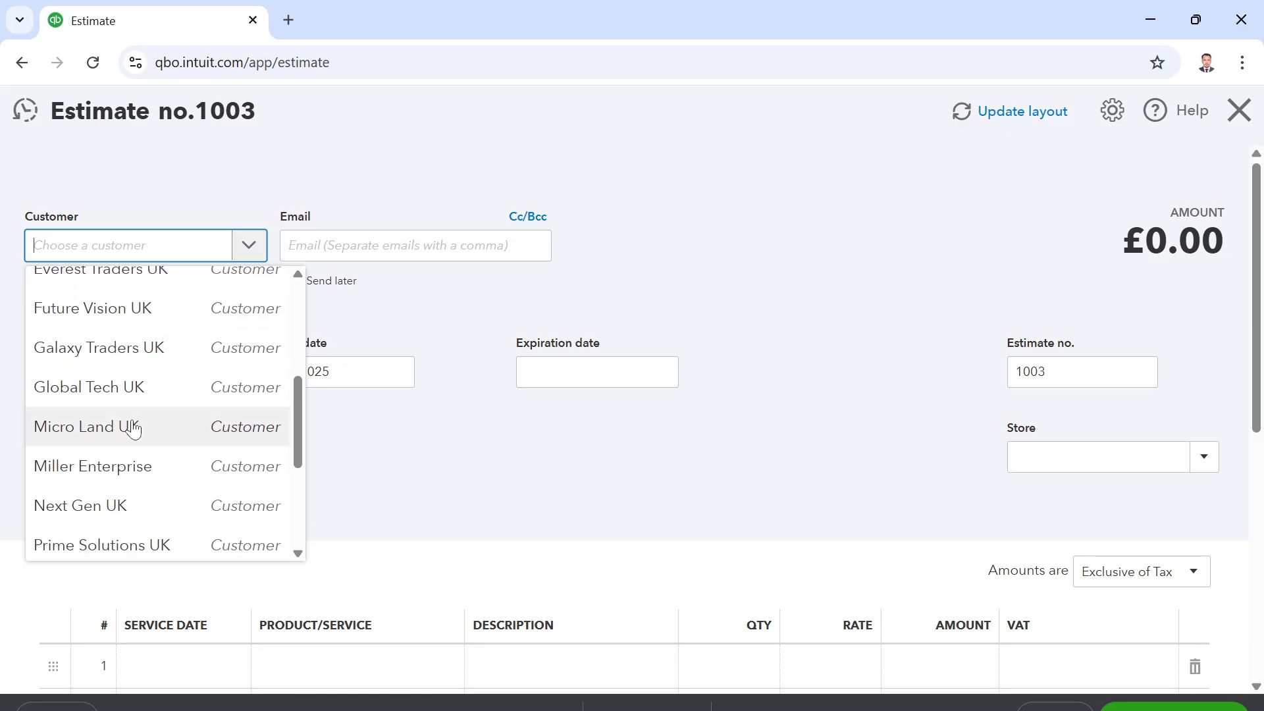
pyautogui.click(100, 432)
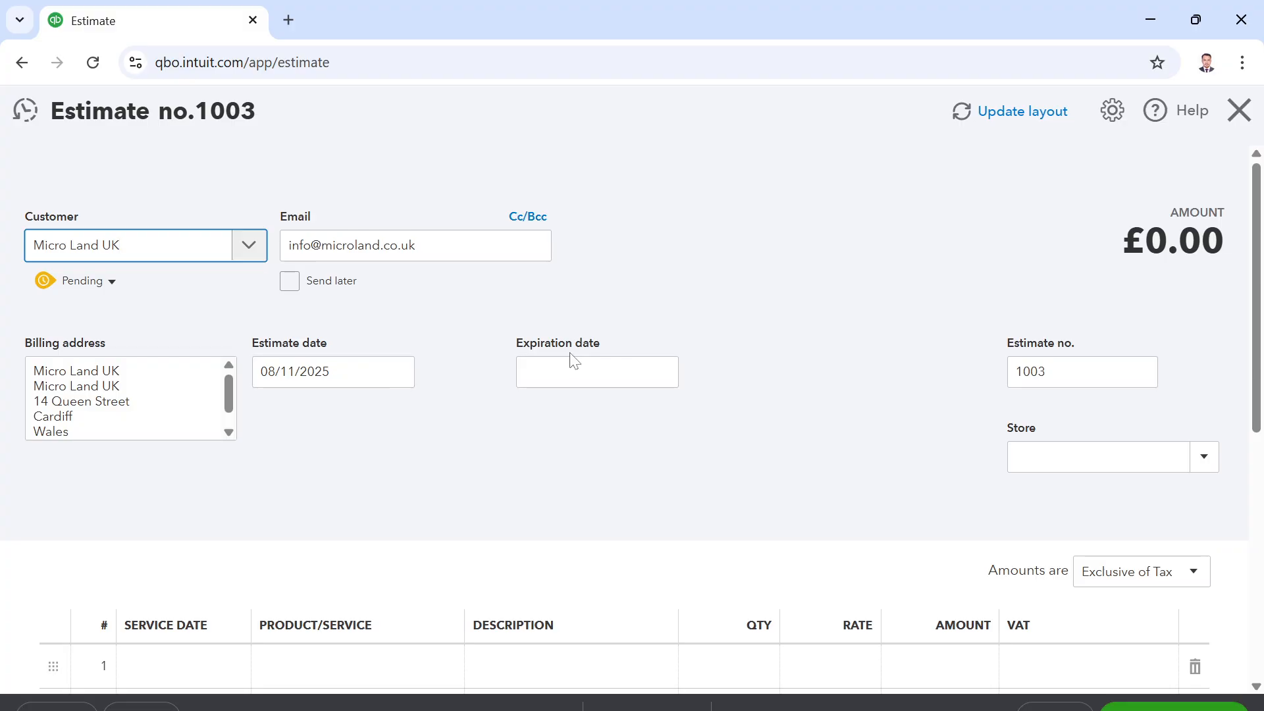
# Set the estimate's expiration date to 11/11/2025
pyautogui.click(527, 372)
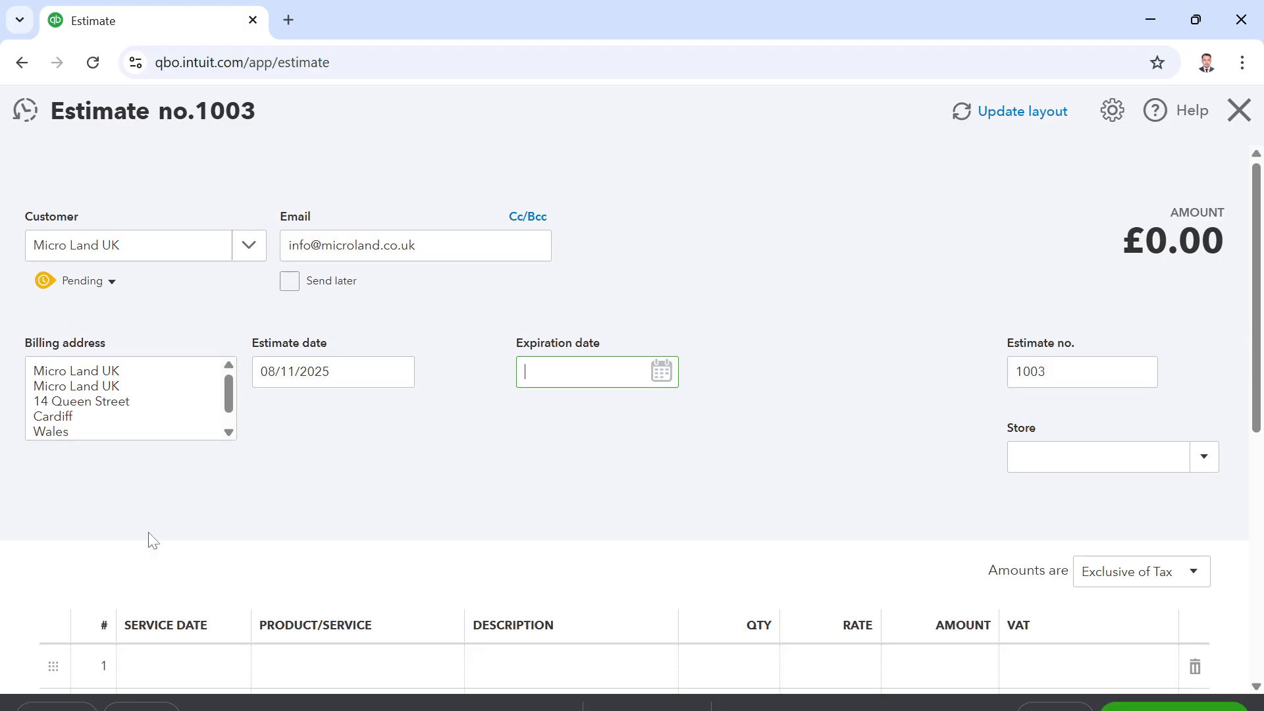
pyautogui.scroll(-3, 610, 484)
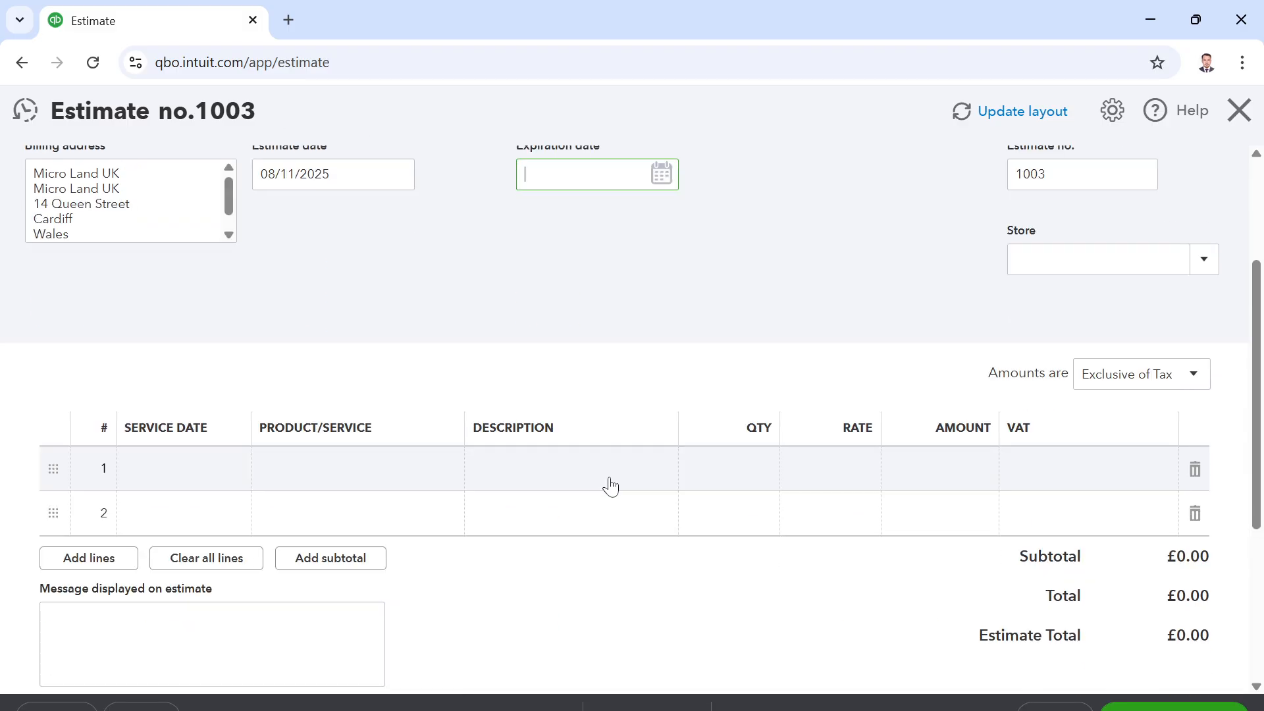
pyautogui.scroll(3, 610, 486)
pyautogui.click(655, 368)
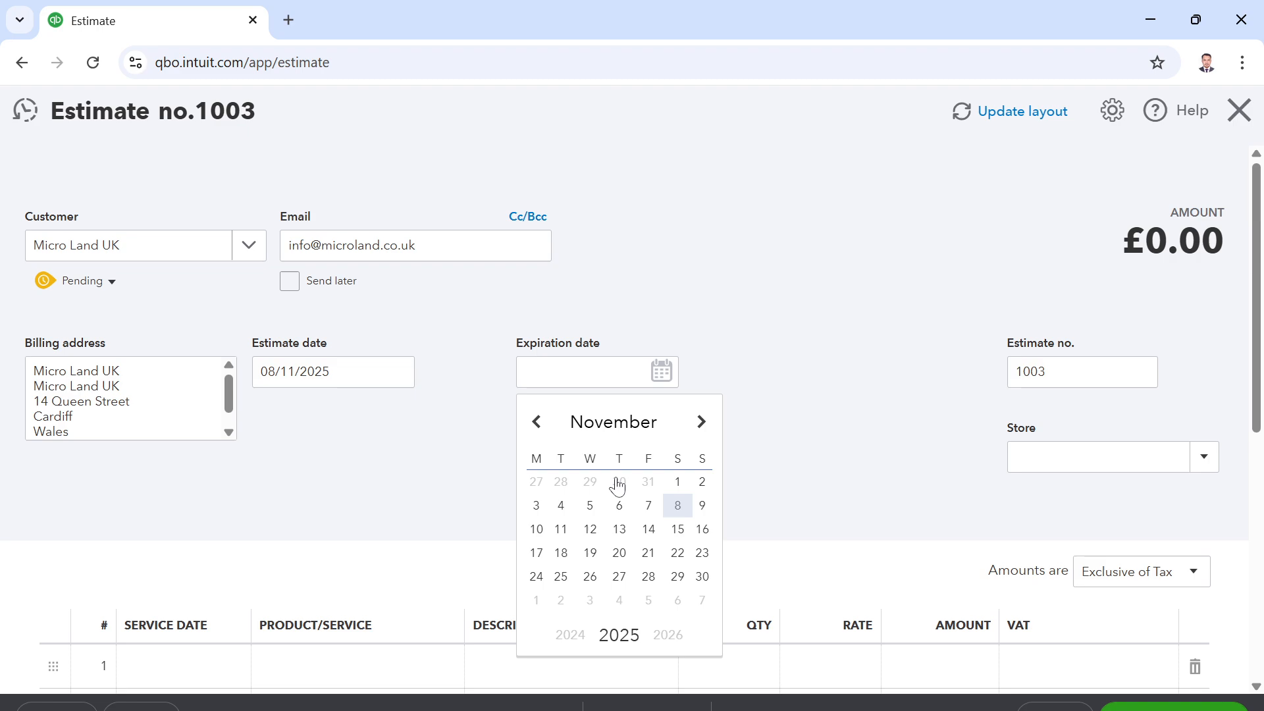
pyautogui.click(560, 530)
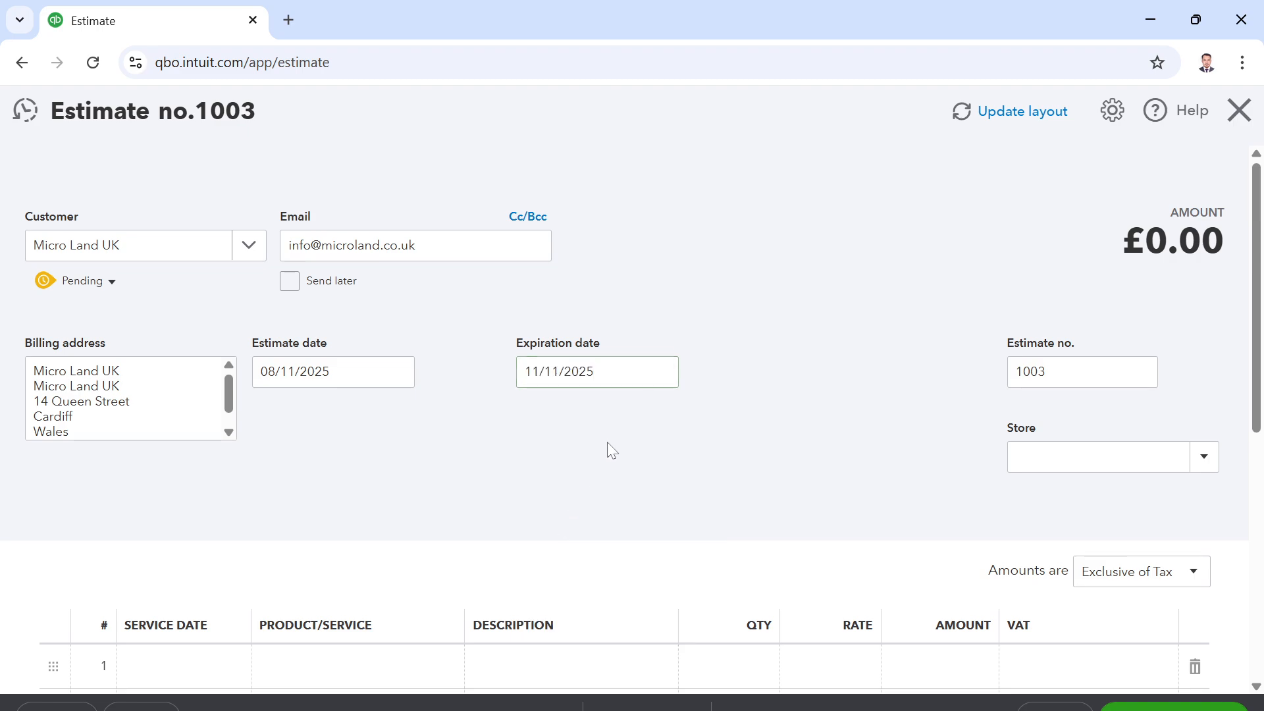
# Review the estimate number and the available Store options without changing either
pyautogui.scroll(-2, 607, 451)
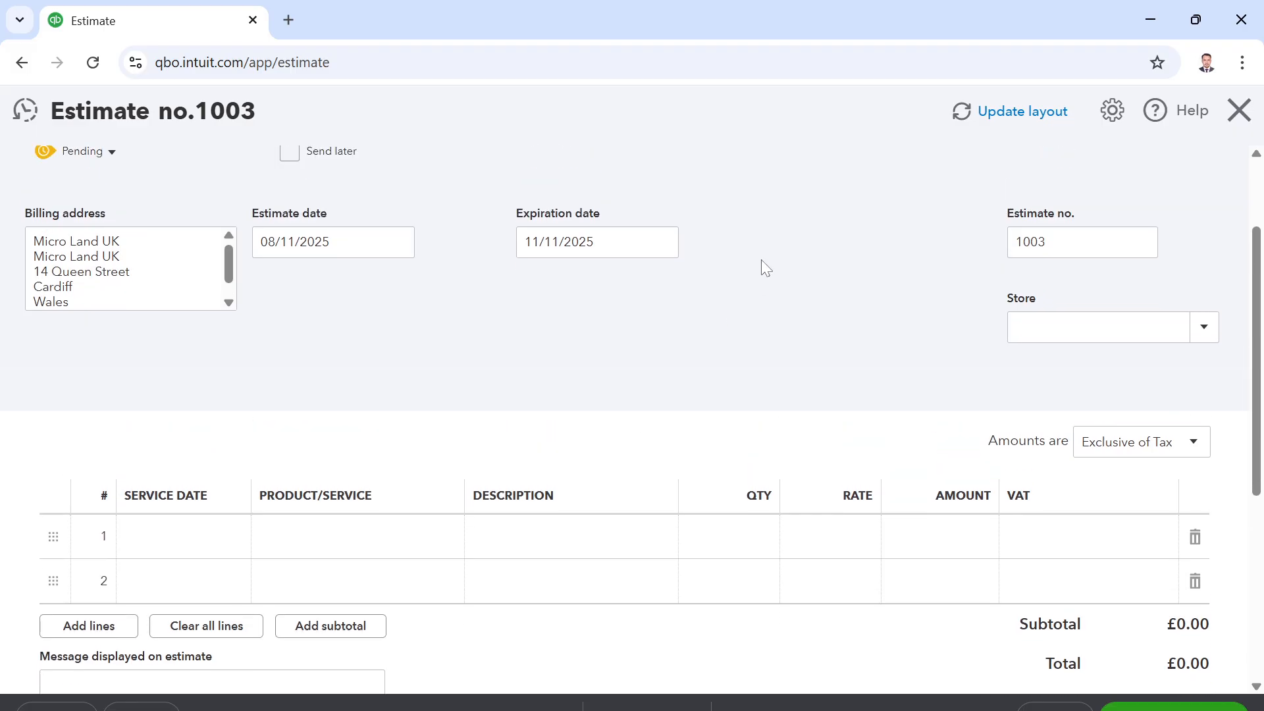
pyautogui.scroll(2, 754, 309)
pyautogui.scroll(-3, 774, 353)
pyautogui.scroll(2, 784, 337)
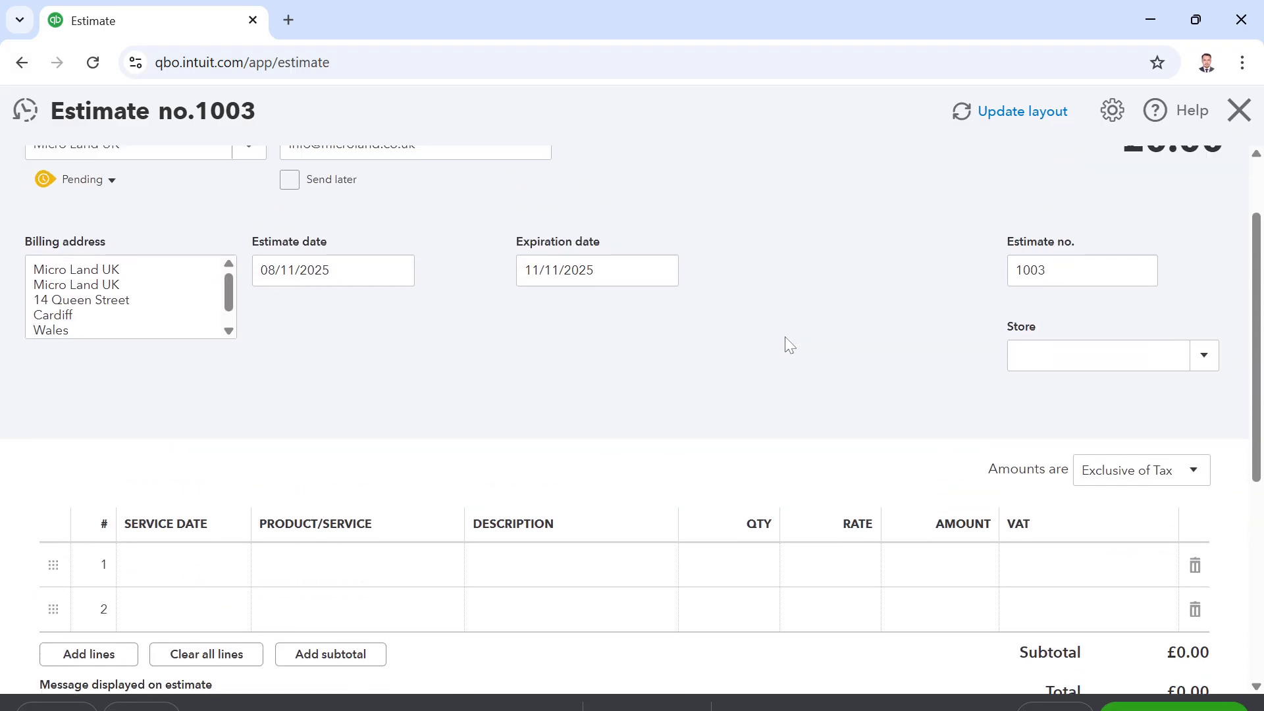
pyautogui.doubleClick(1053, 273)
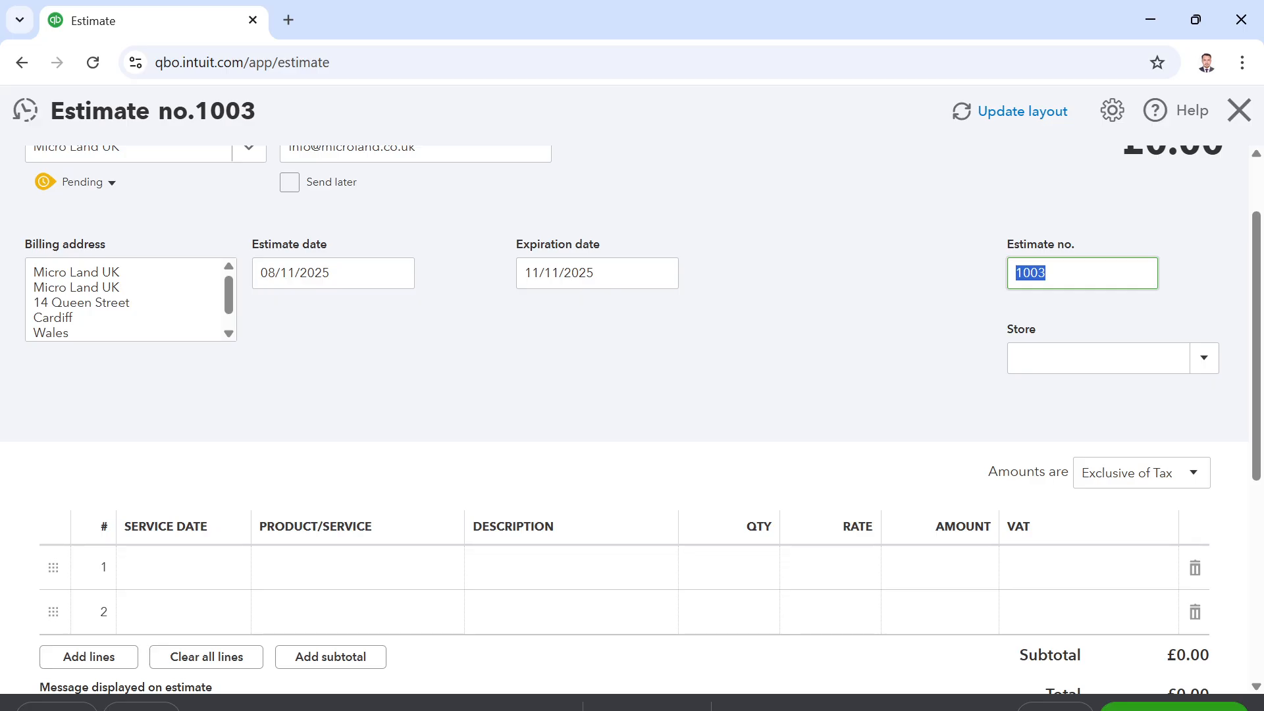
pyautogui.click(1046, 273)
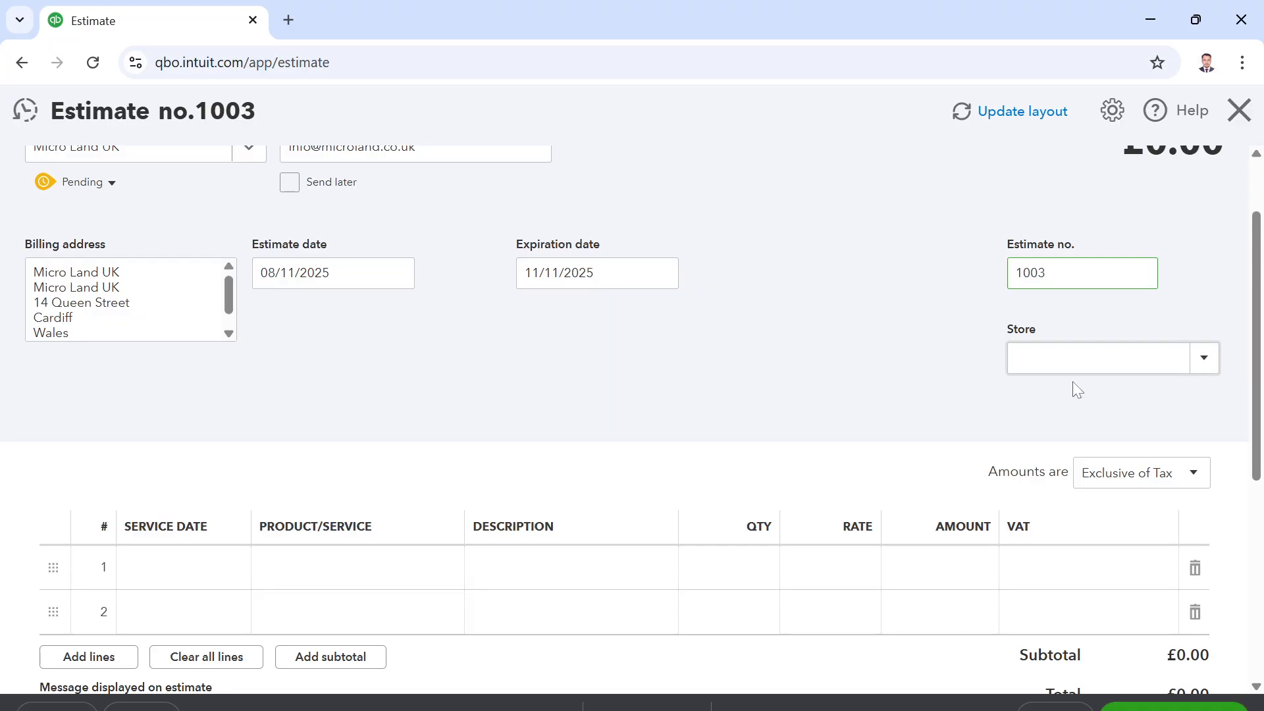
pyautogui.click(1206, 360)
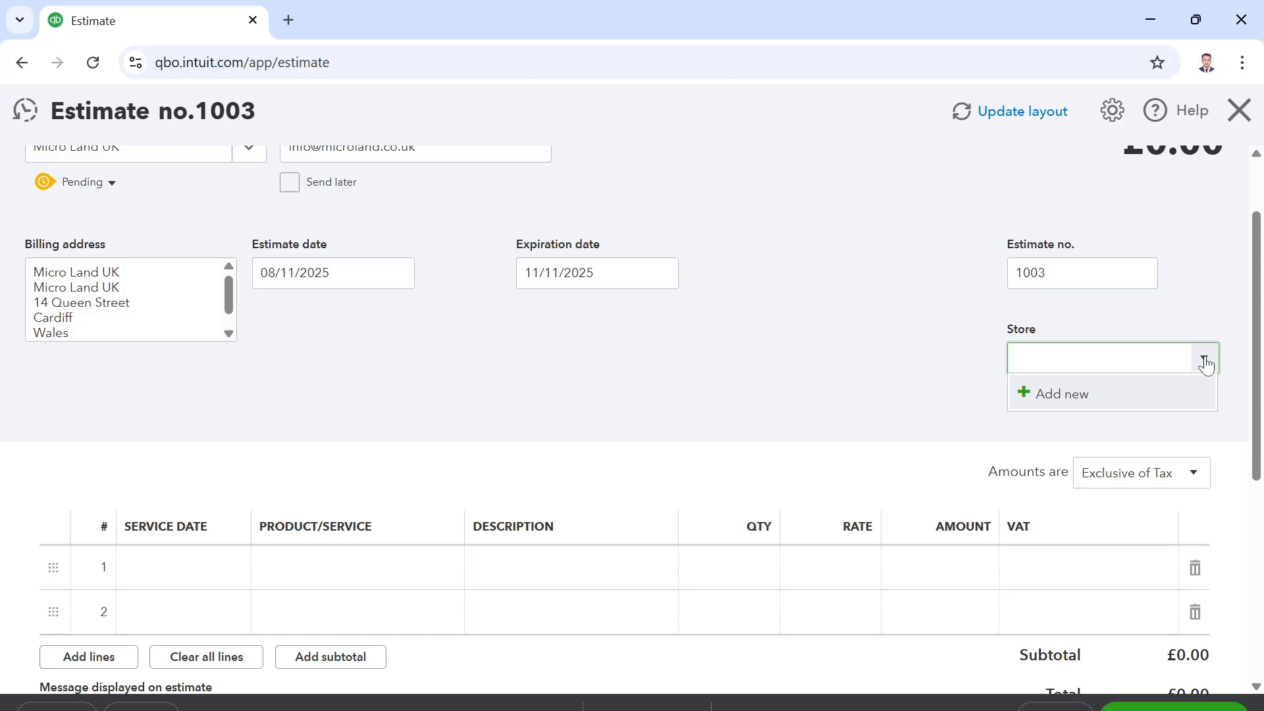
pyautogui.click(911, 335)
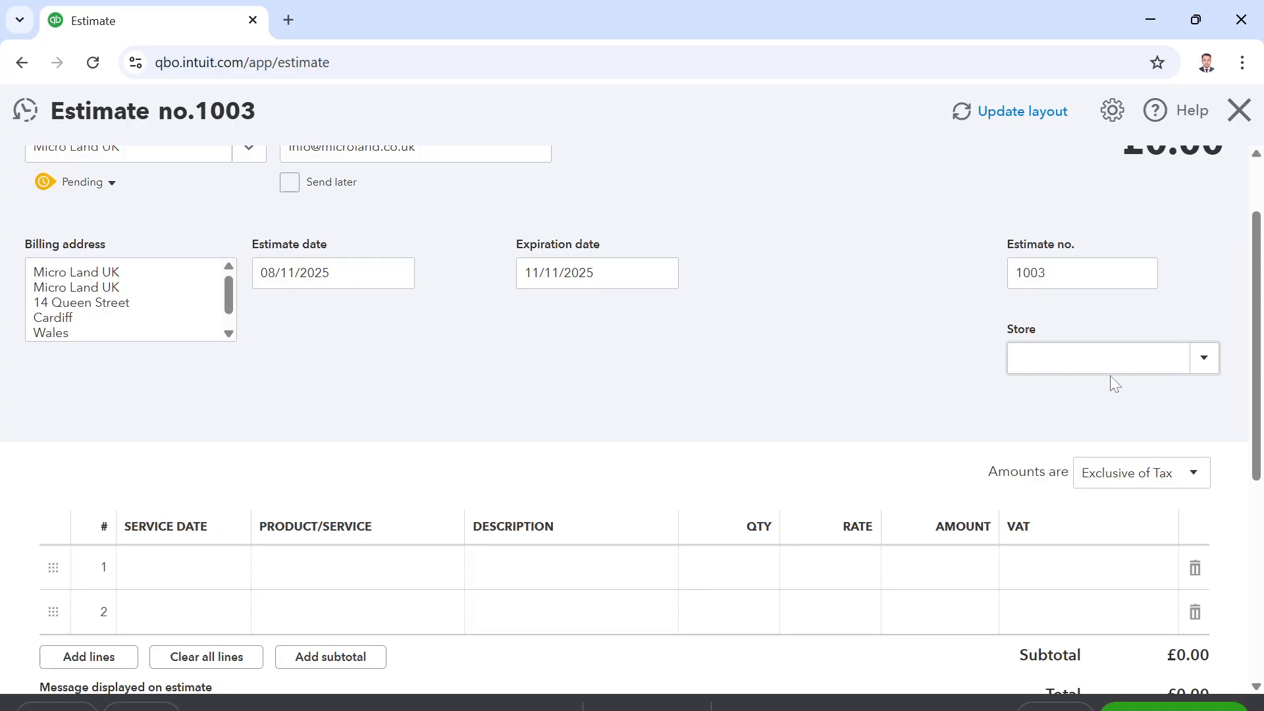
# Set the service date of the first line item to 12/11/2025
pyautogui.scroll(-1, 627, 357)
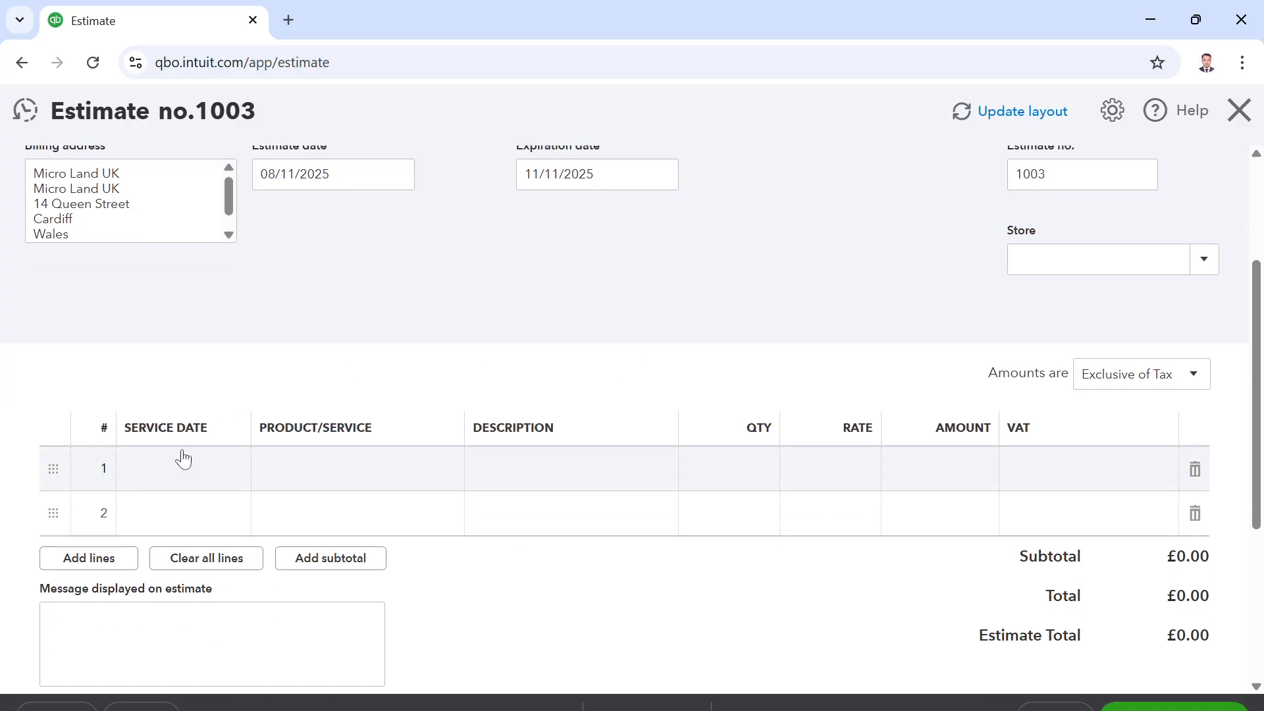
pyautogui.scroll(-1, 270, 408)
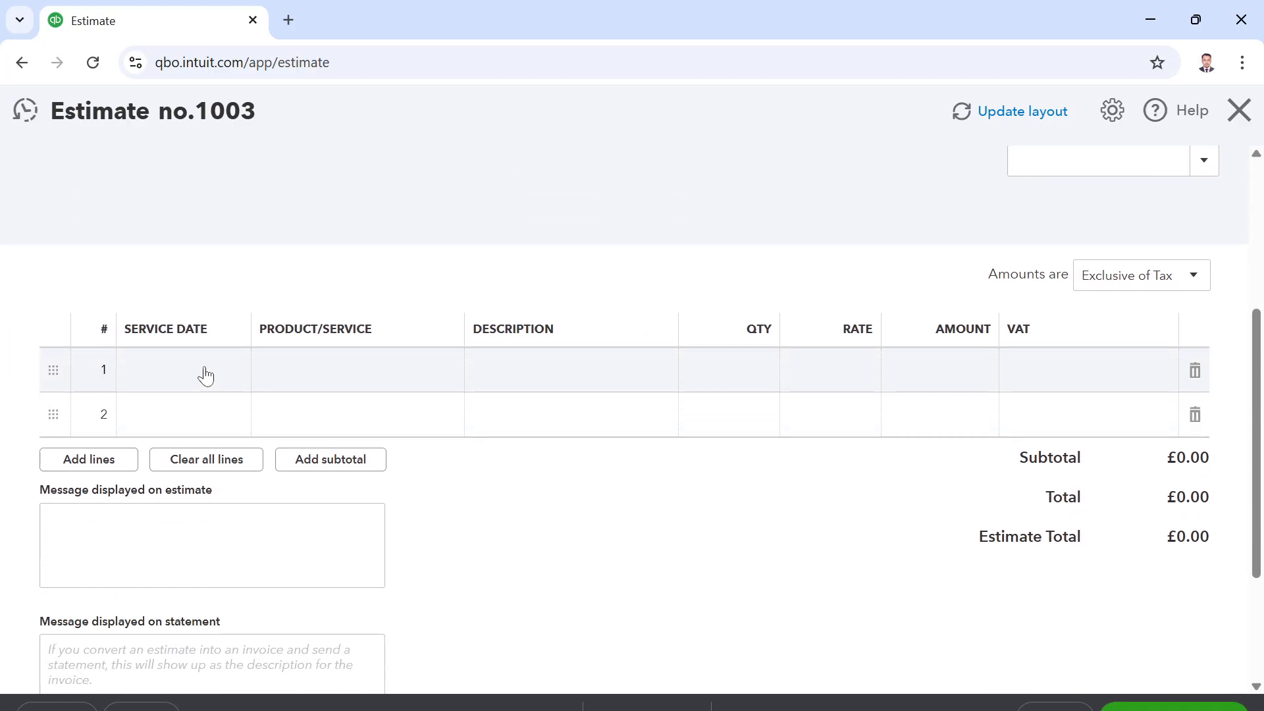
pyautogui.click(206, 376)
pyautogui.scroll(2, 245, 425)
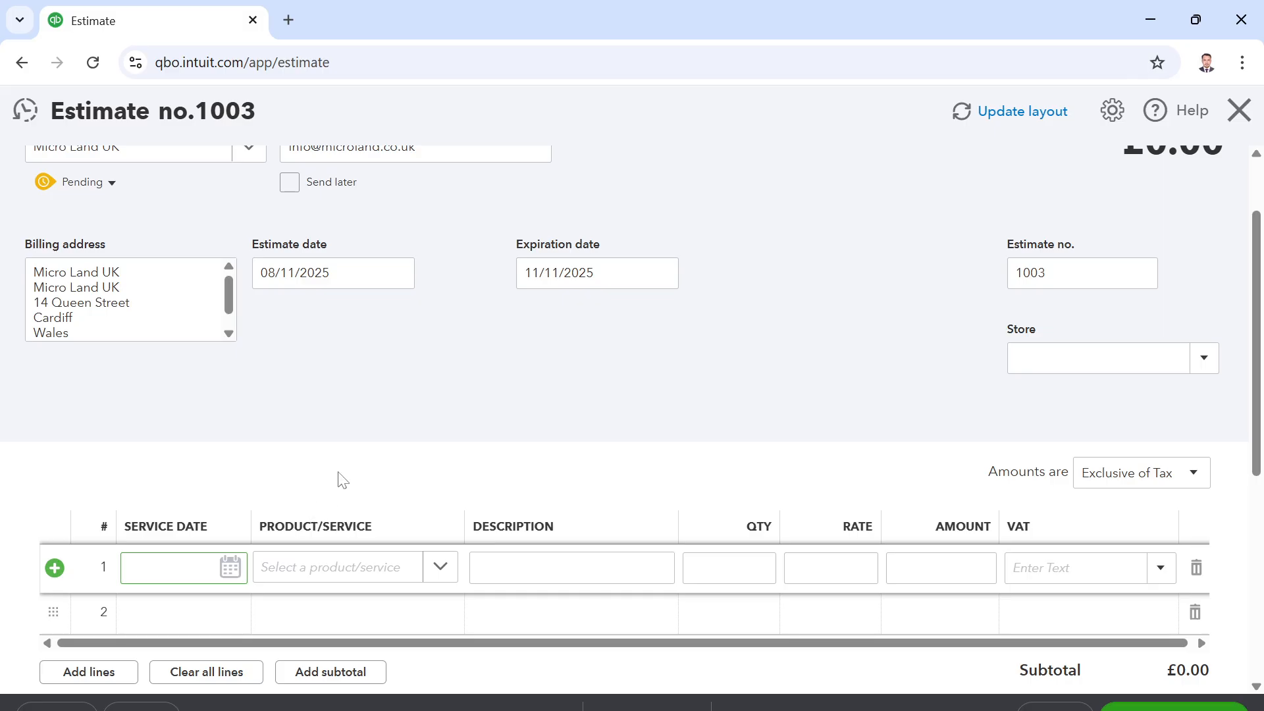
pyautogui.scroll(-1, 341, 472)
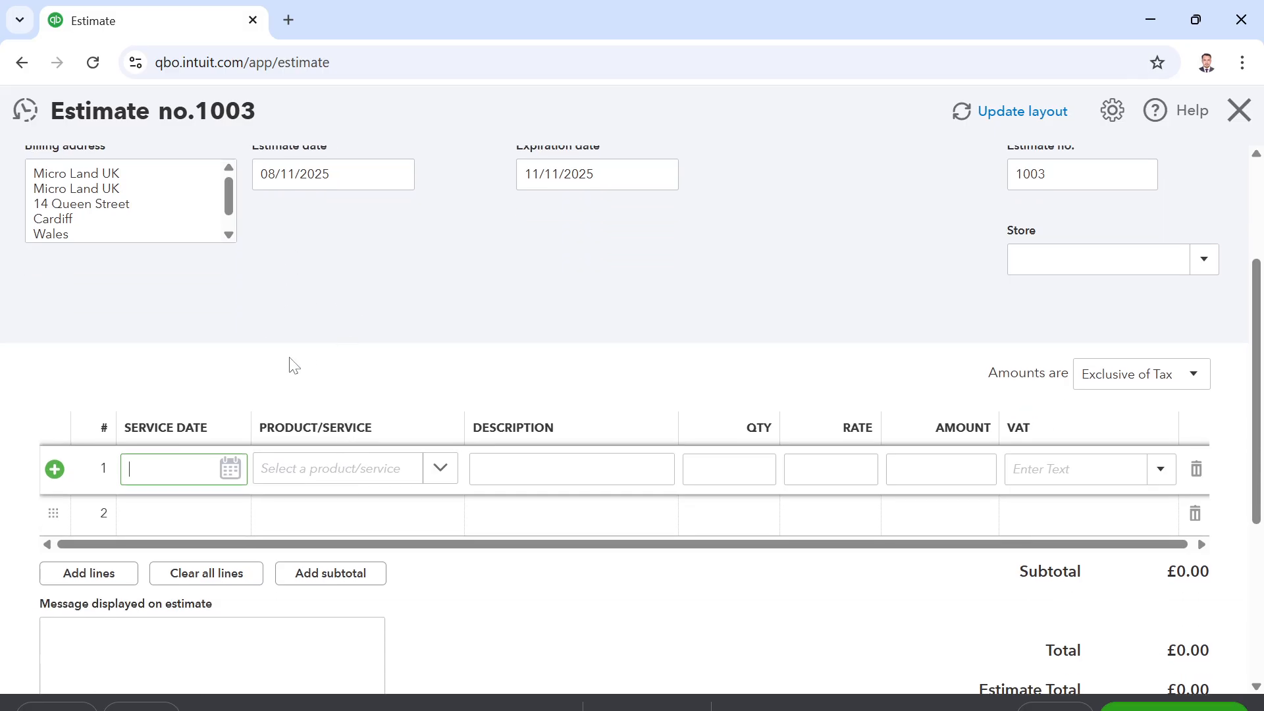
pyautogui.scroll(2, 353, 333)
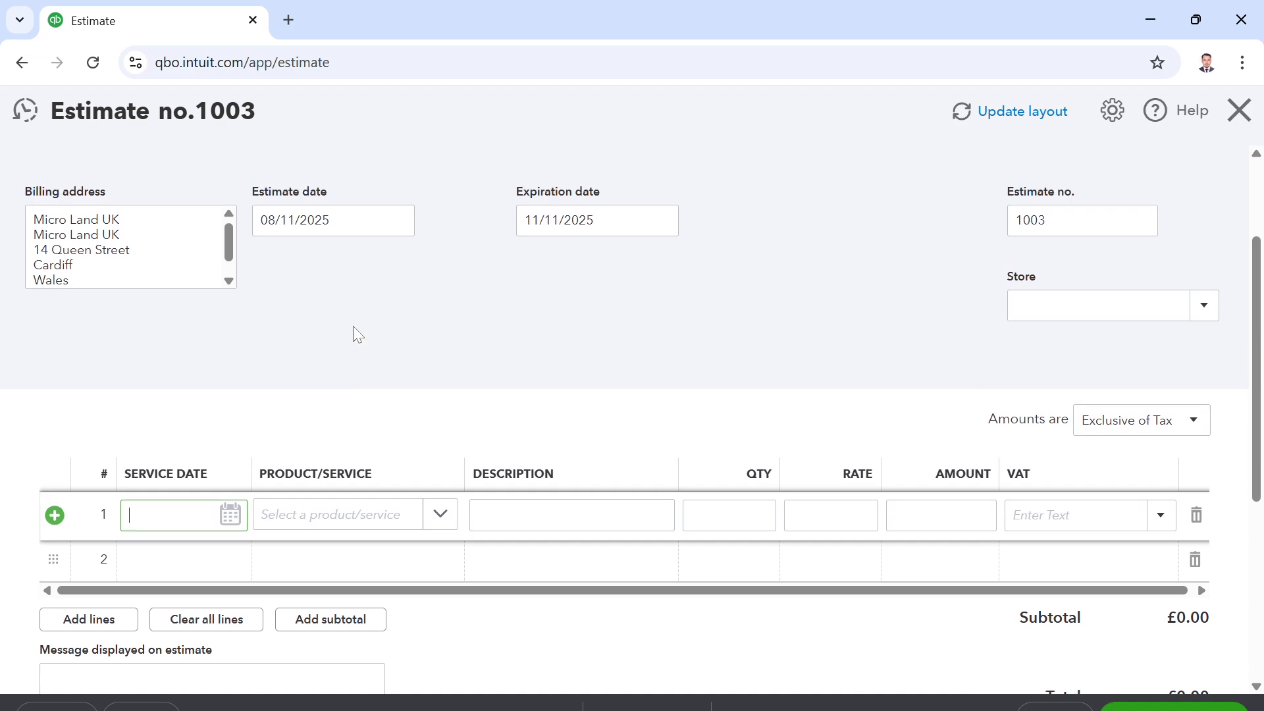
pyautogui.scroll(-2, 412, 381)
pyautogui.click(231, 469)
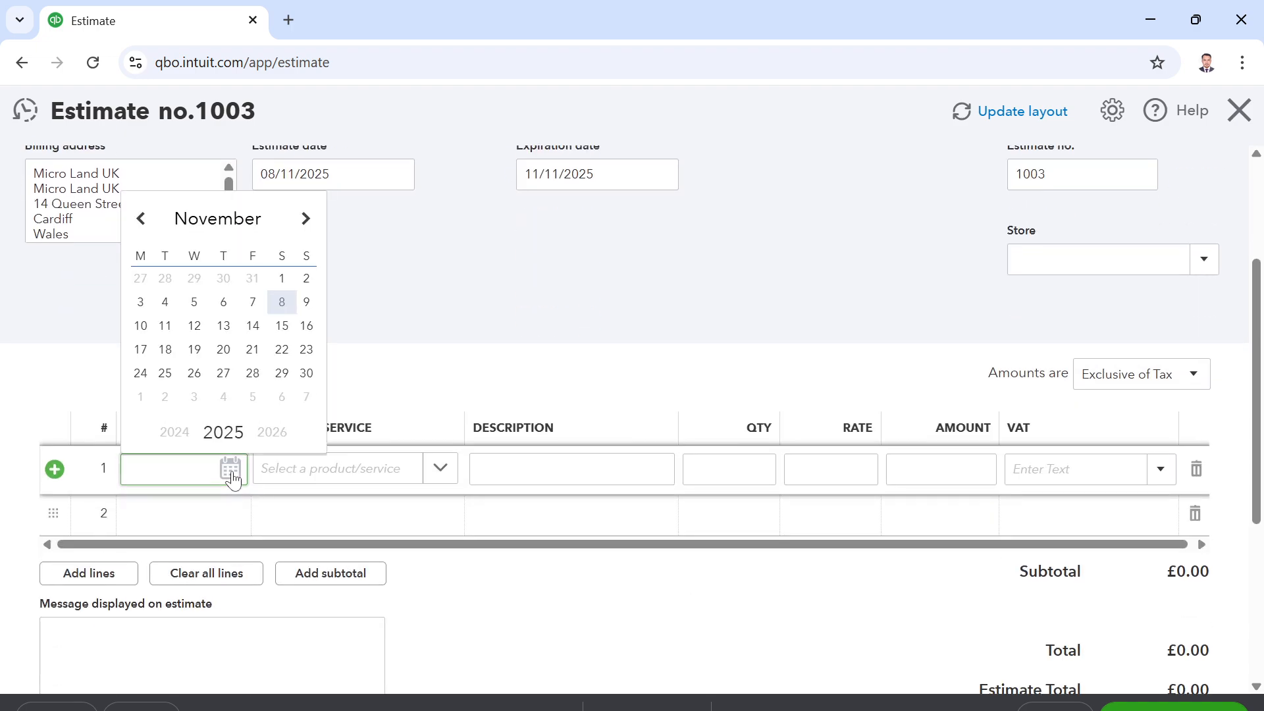
pyautogui.click(193, 333)
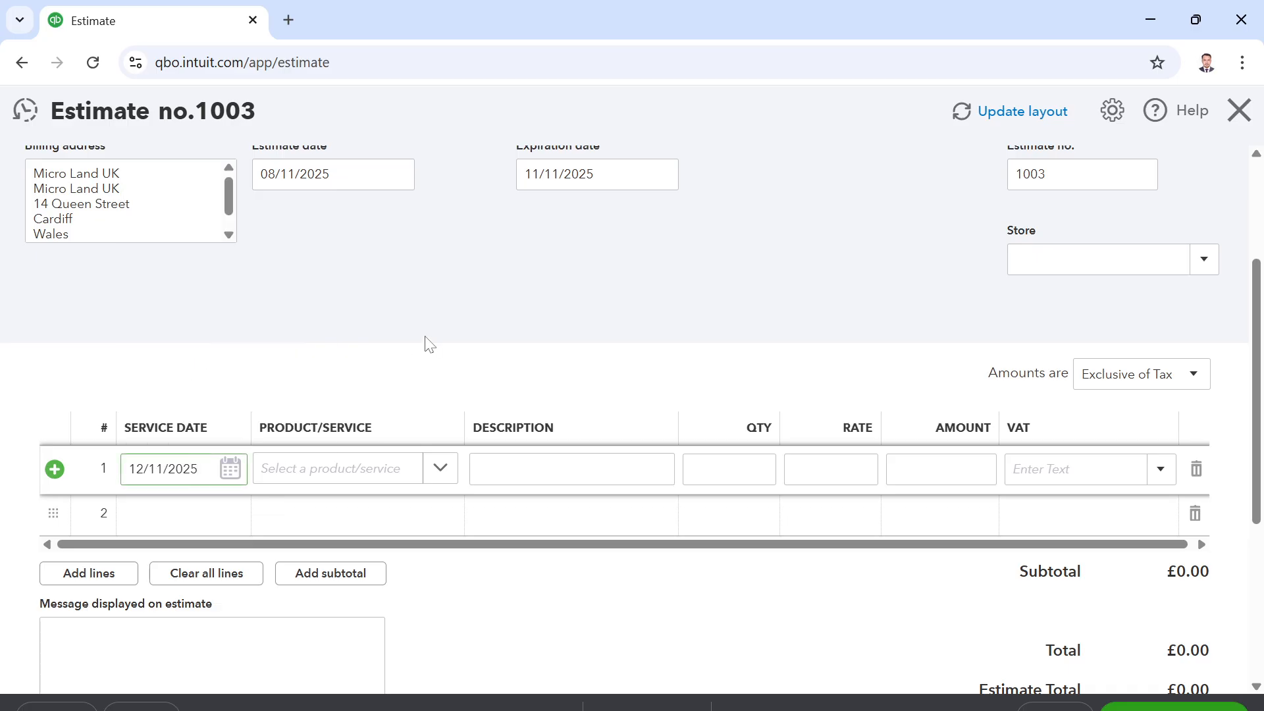
# Select the Dell Monitor 24 (DELL-M24) as the first line's product, keeping its default description, quantity and rate
pyautogui.click(366, 473)
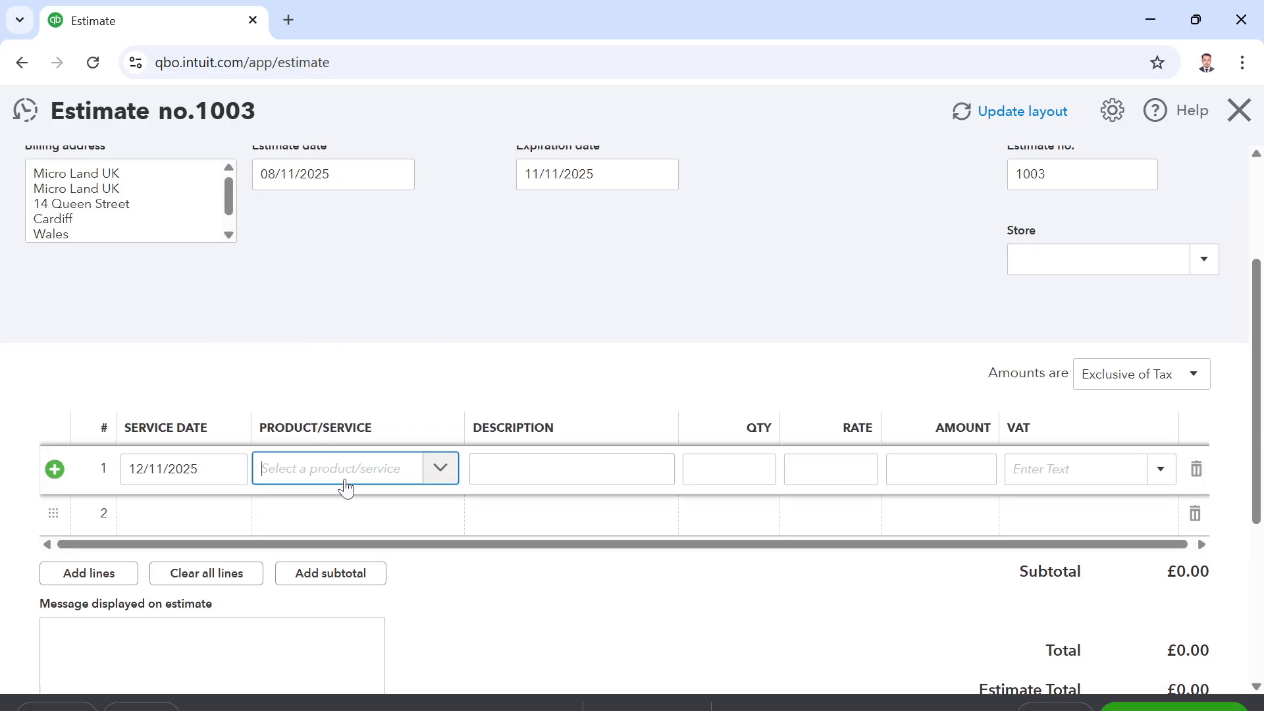
pyautogui.click(443, 473)
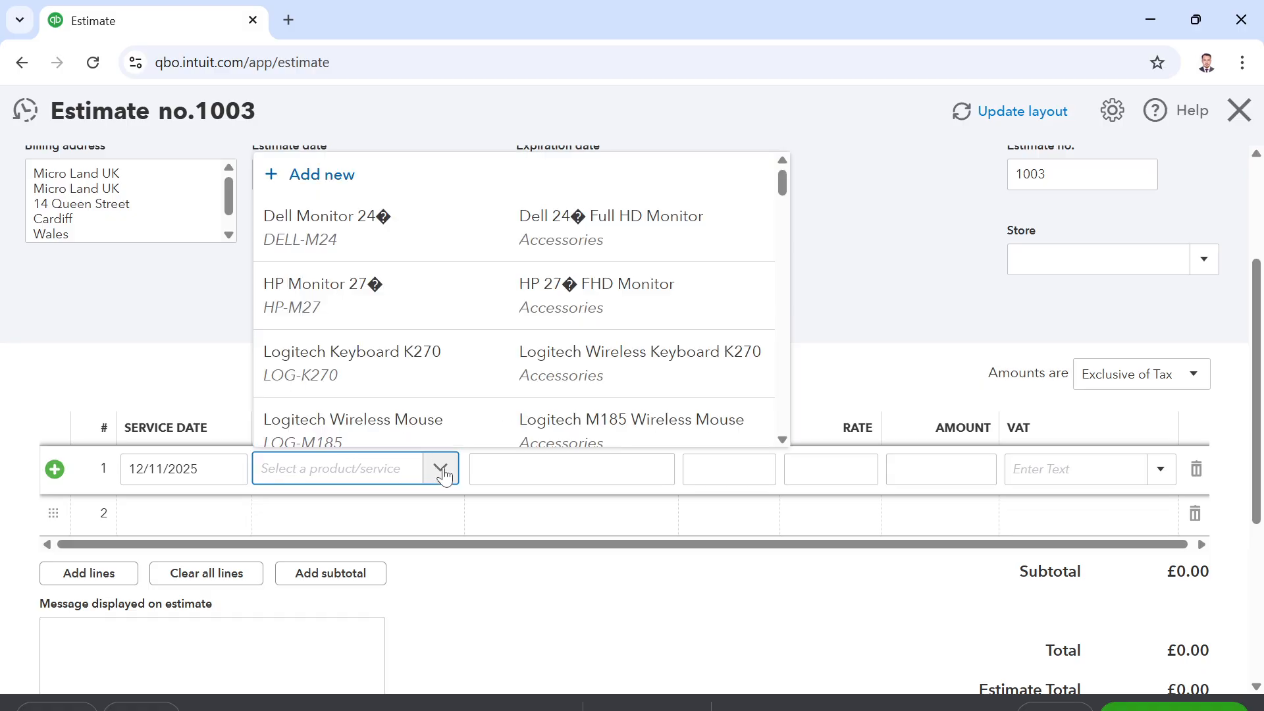
pyautogui.click(445, 237)
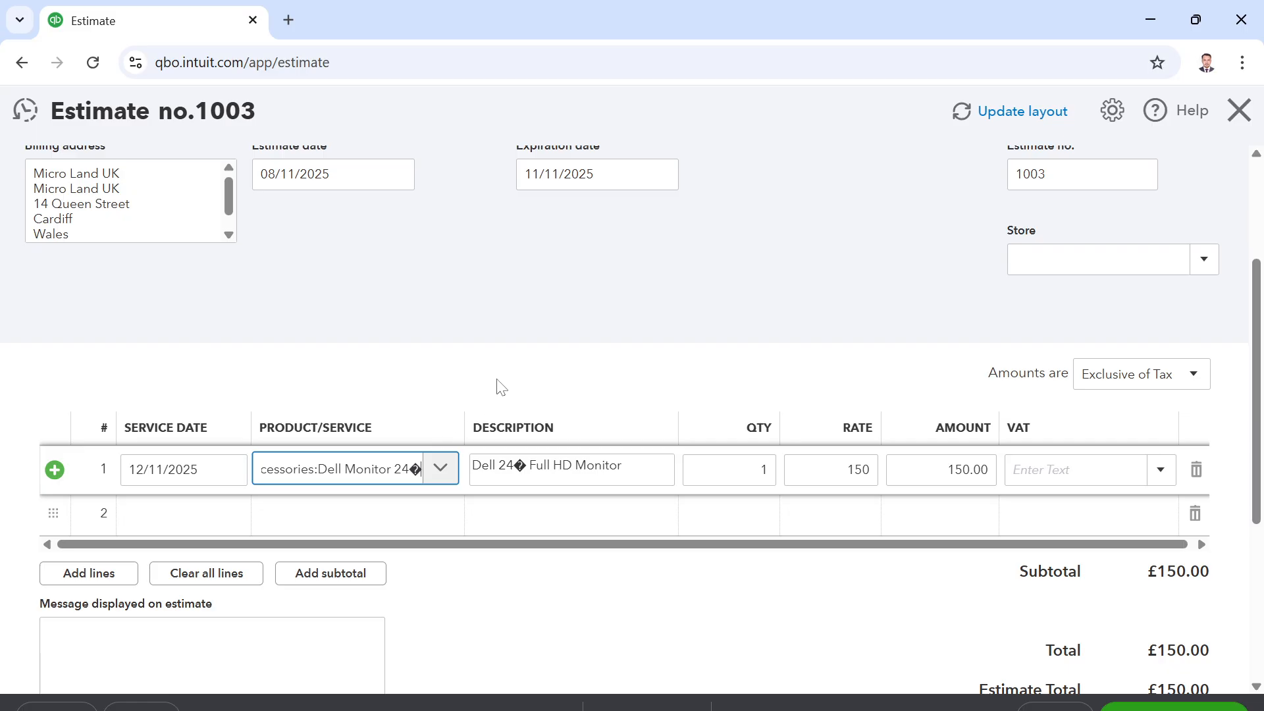
pyautogui.press('Tab')
pyautogui.press('Tab')
pyautogui.press('Tab')
pyautogui.press('Tab')
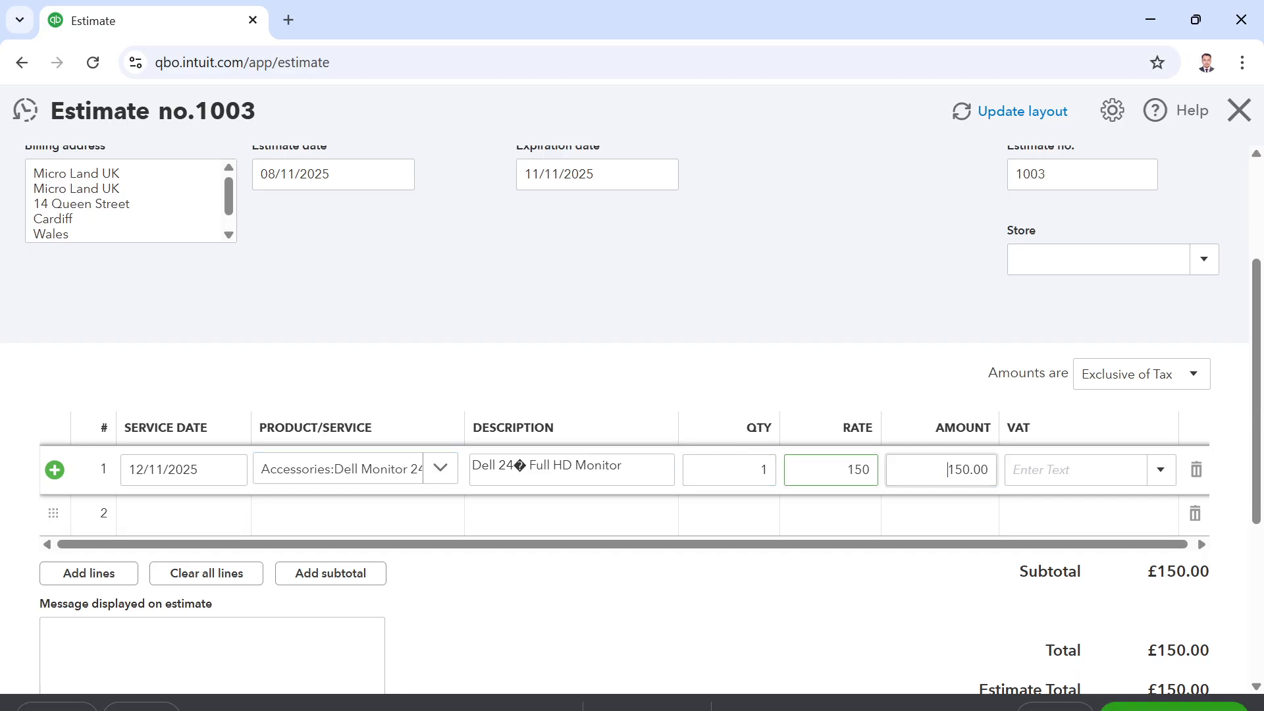
# Apply the 20.0% S (20%) VAT rate to the Dell Monitor line and review the estimate
pyautogui.scroll(3, 441, 368)
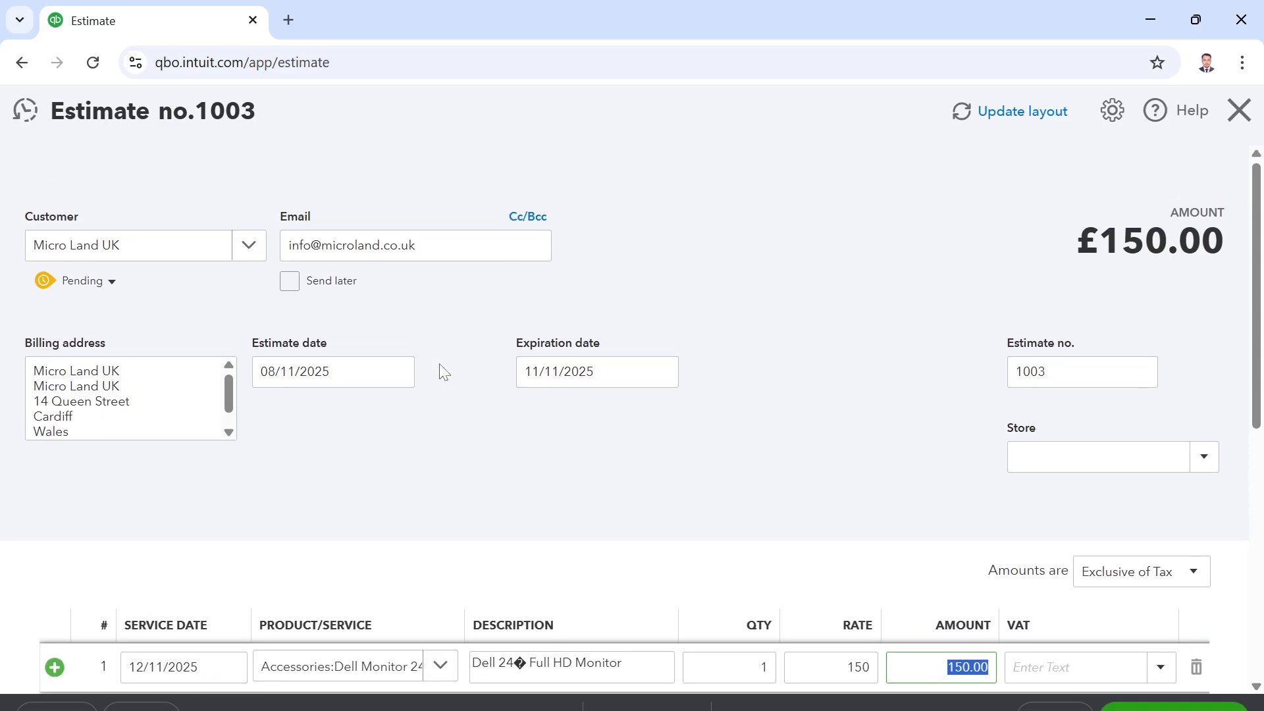
pyautogui.scroll(-6, 818, 355)
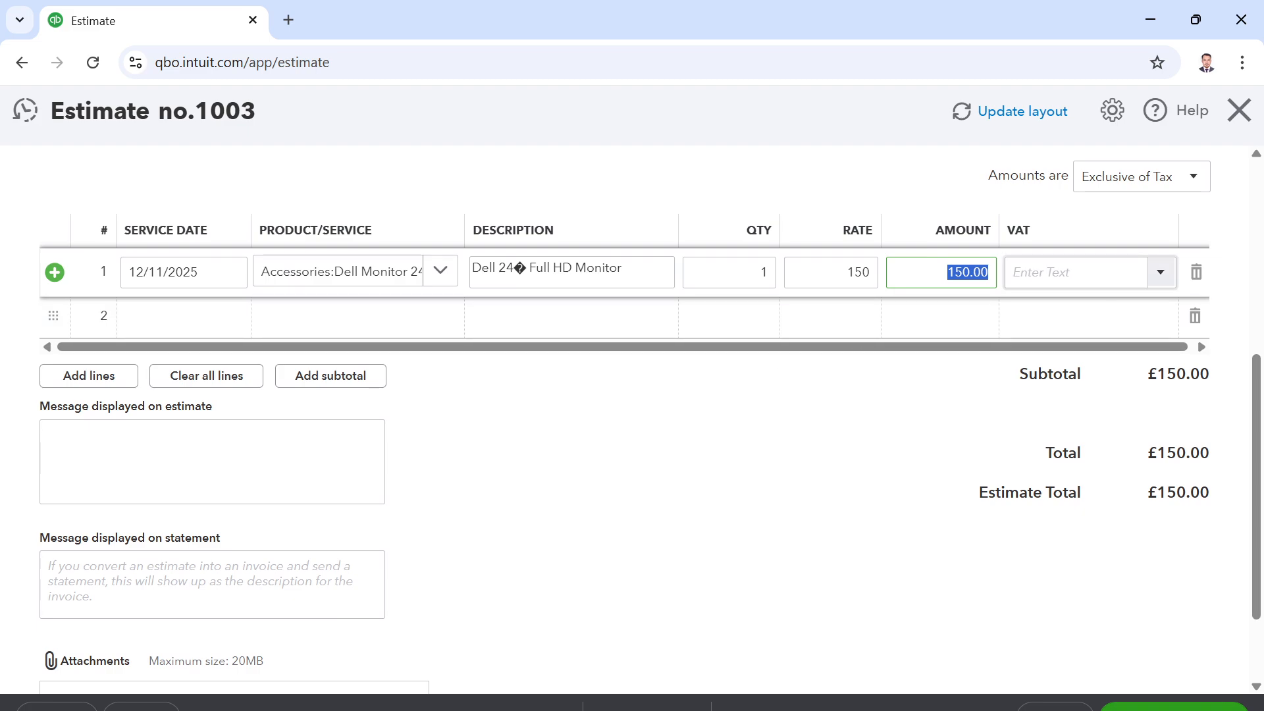
pyautogui.click(1113, 273)
pyautogui.click(1161, 273)
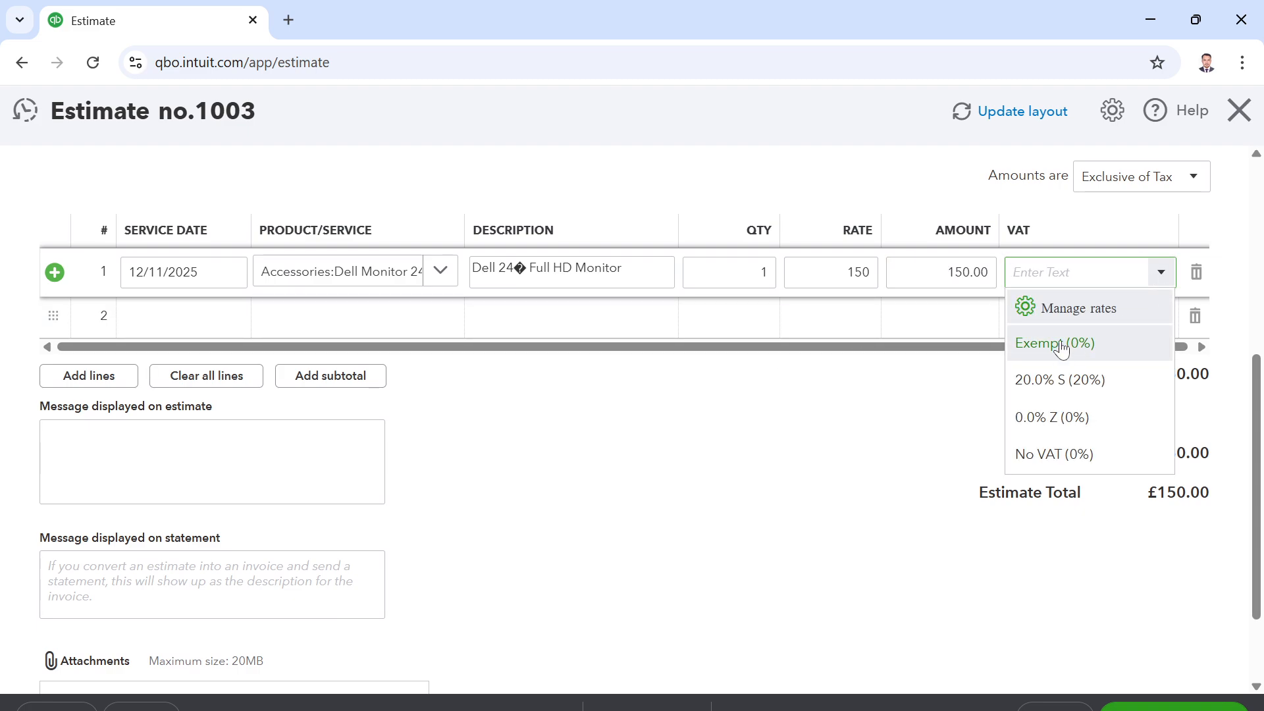
pyautogui.click(1047, 378)
pyautogui.scroll(4, 1045, 374)
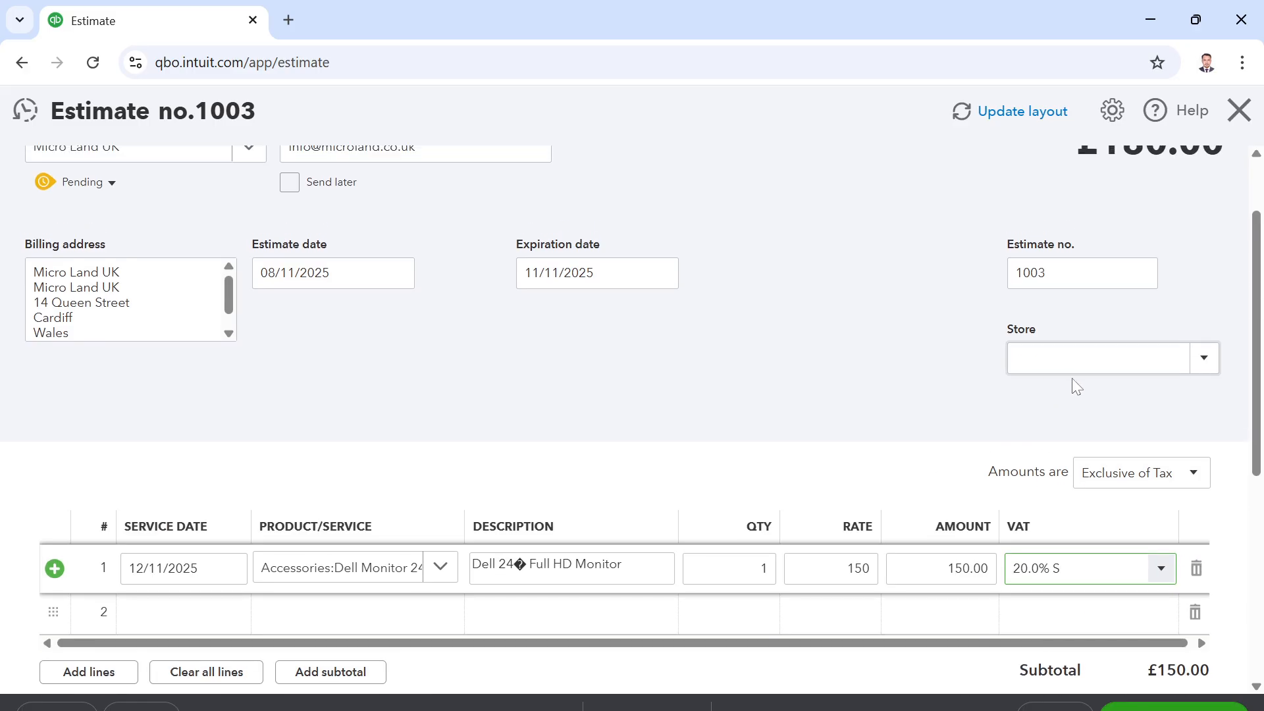
pyautogui.scroll(-3, 1072, 380)
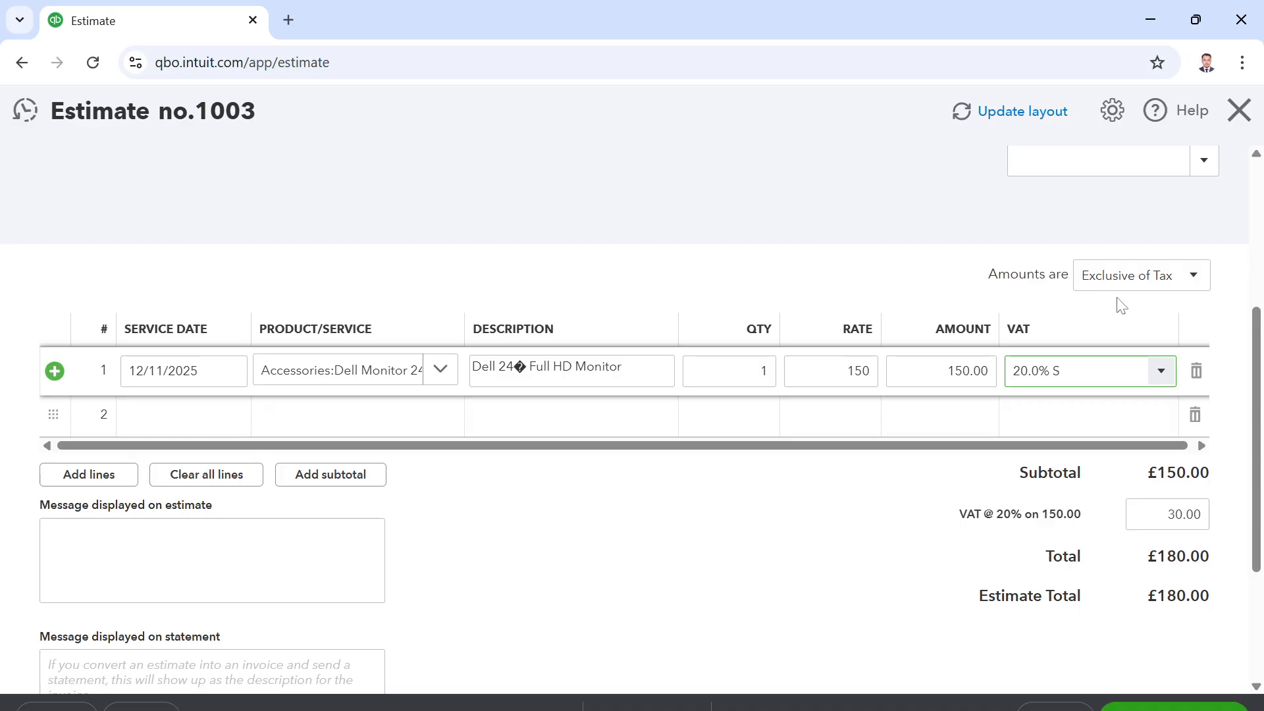
# Review the tax treatment options for the estimate's amounts and keep Exclusive of Tax
pyautogui.click(1195, 278)
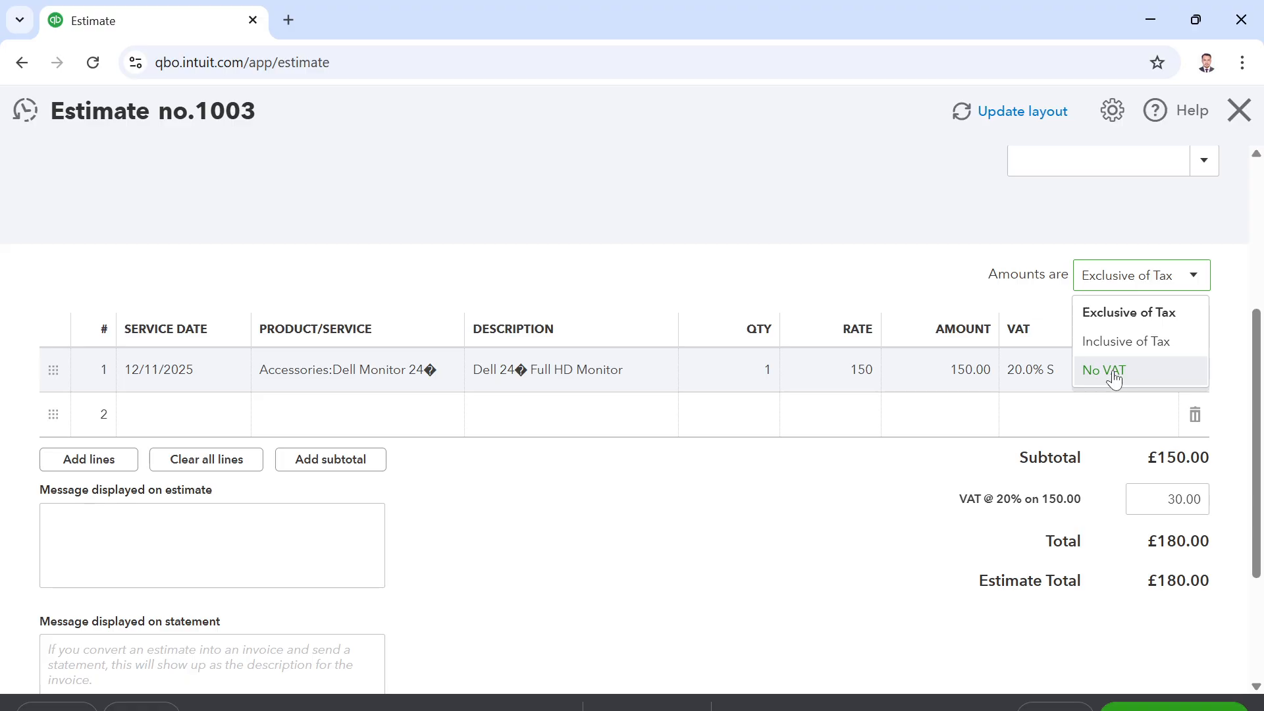
pyautogui.click(1125, 314)
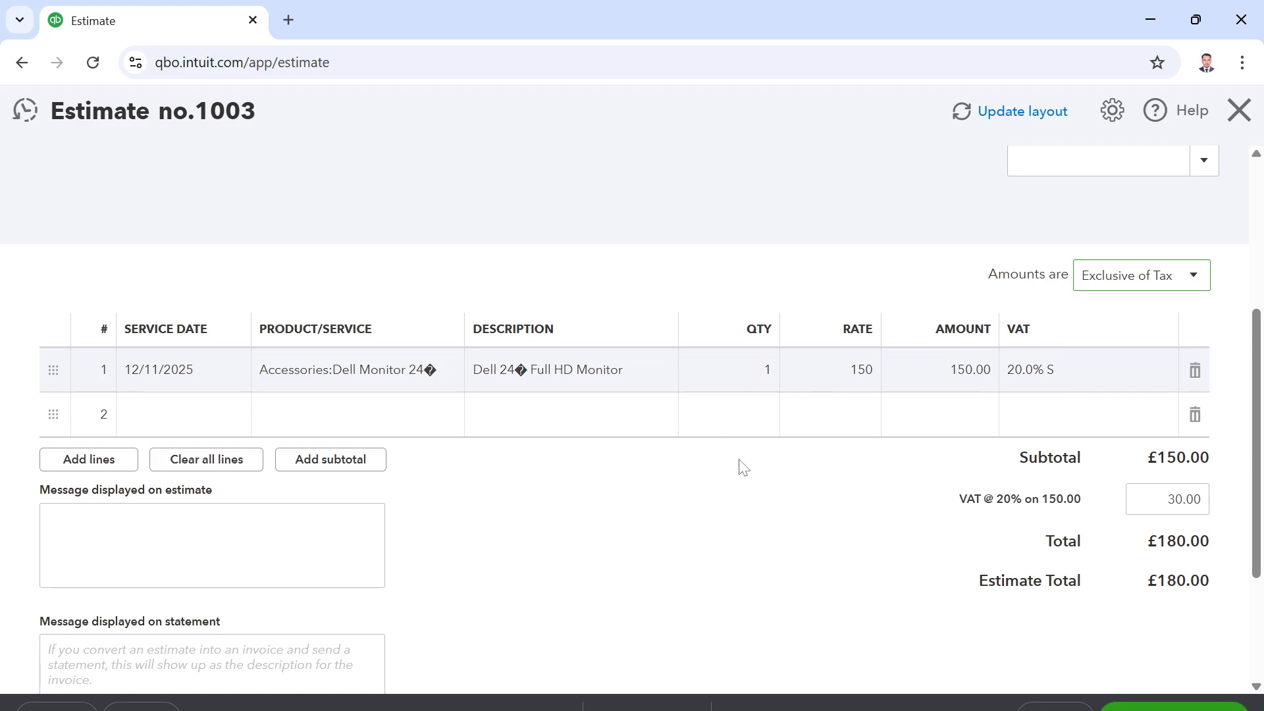
# Fill the second line with service date 12/11/2025 and the HP Monitor 27 (HP-M27) product
pyautogui.scroll(2, 740, 465)
pyautogui.click(220, 505)
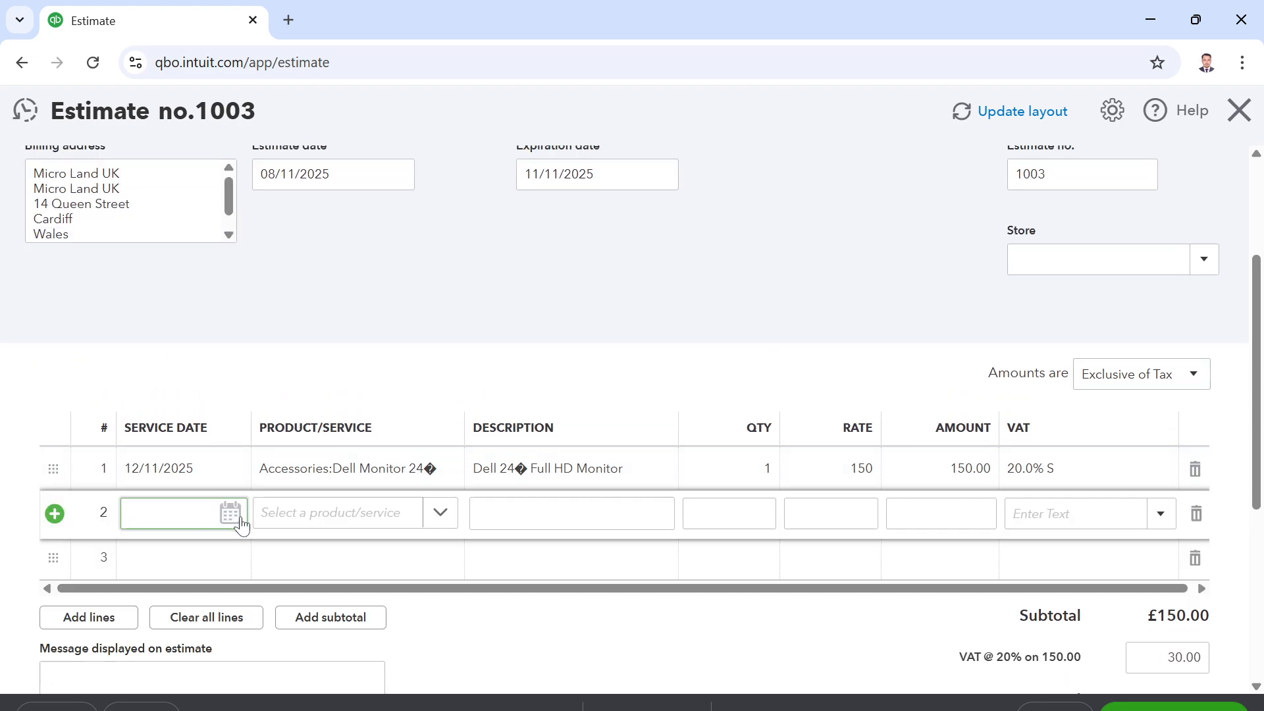
pyautogui.click(231, 512)
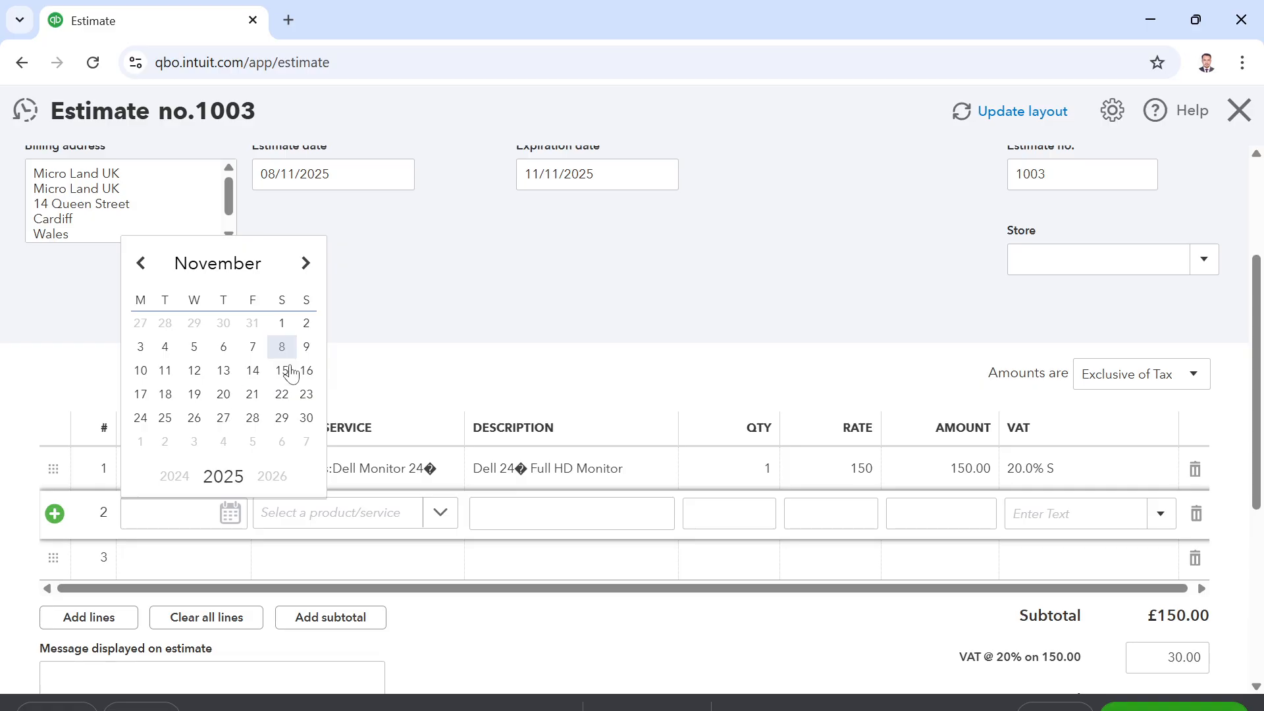
pyautogui.click(194, 370)
pyautogui.click(355, 513)
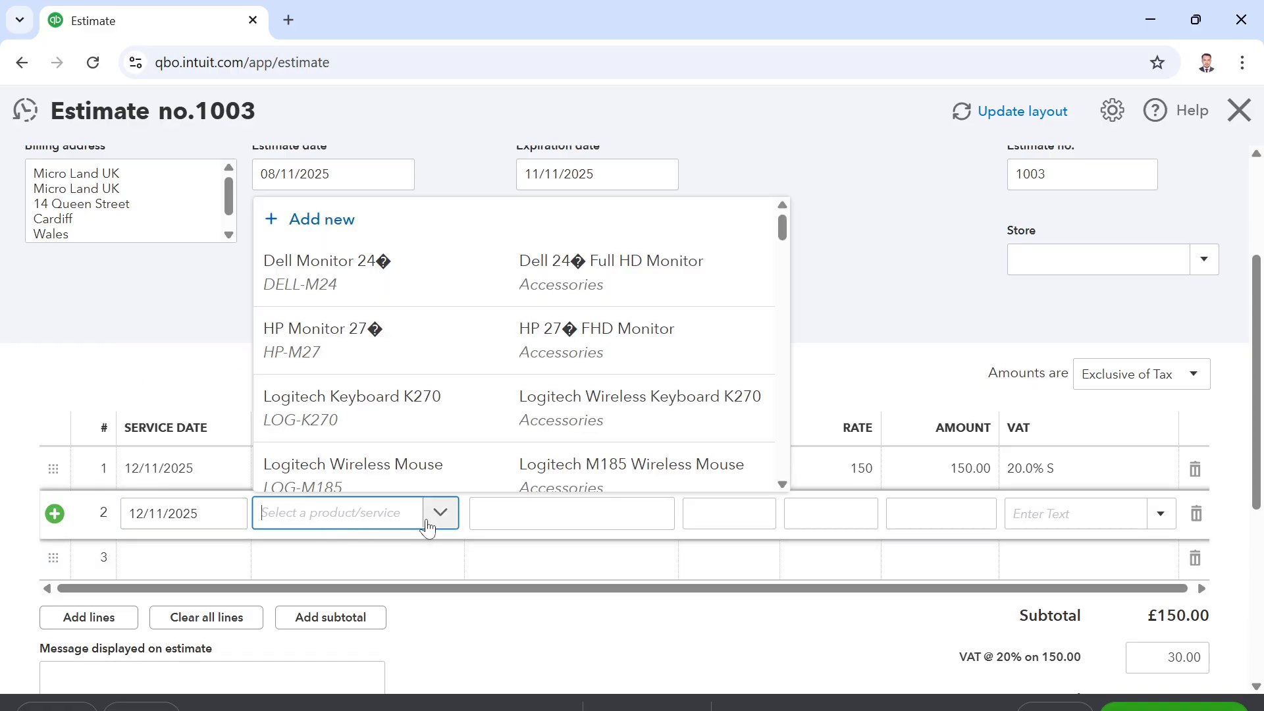
pyautogui.click(424, 344)
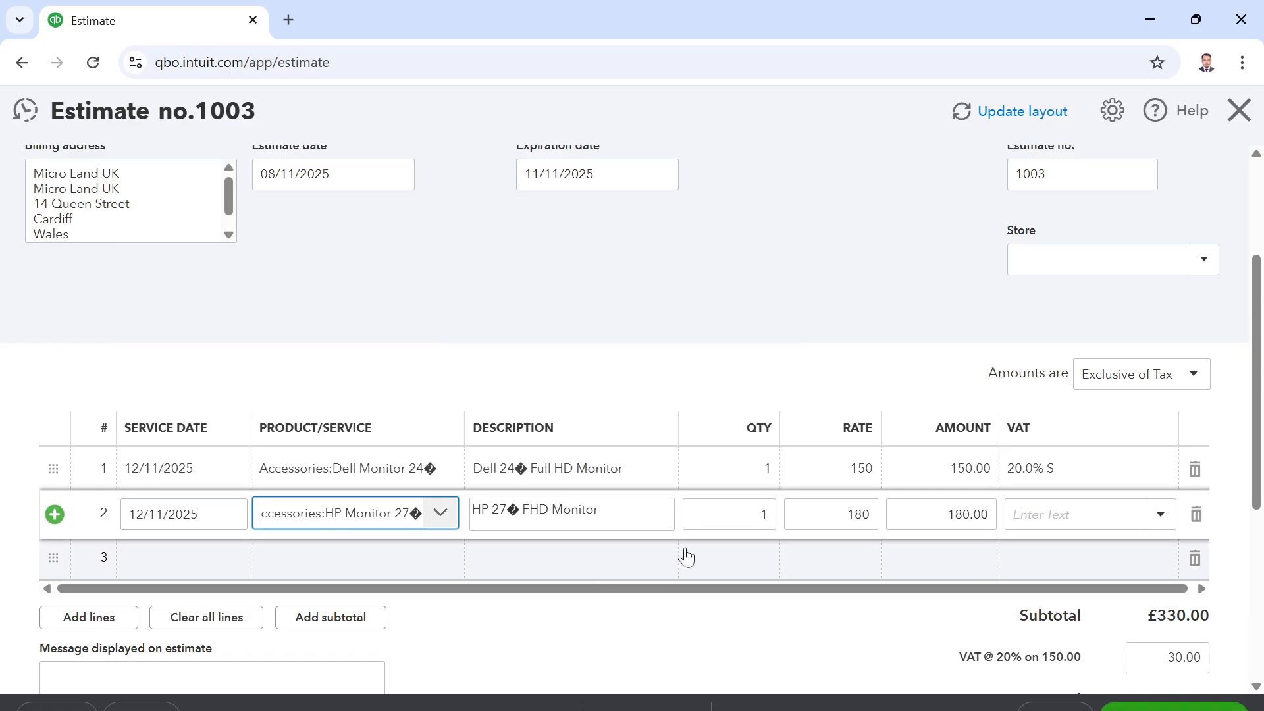
# Apply the 20.0% S (20%) VAT rate to the HP Monitor line
pyautogui.click(954, 516)
pyautogui.click(1069, 516)
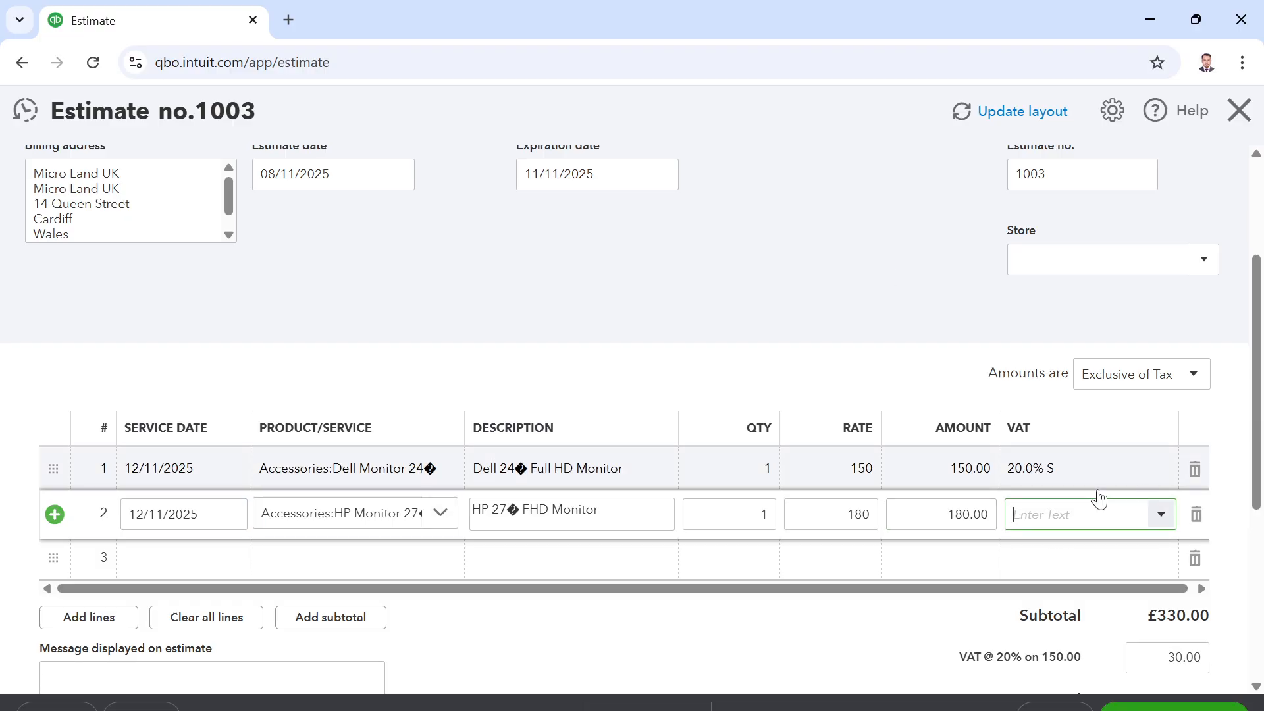
pyautogui.click(1162, 515)
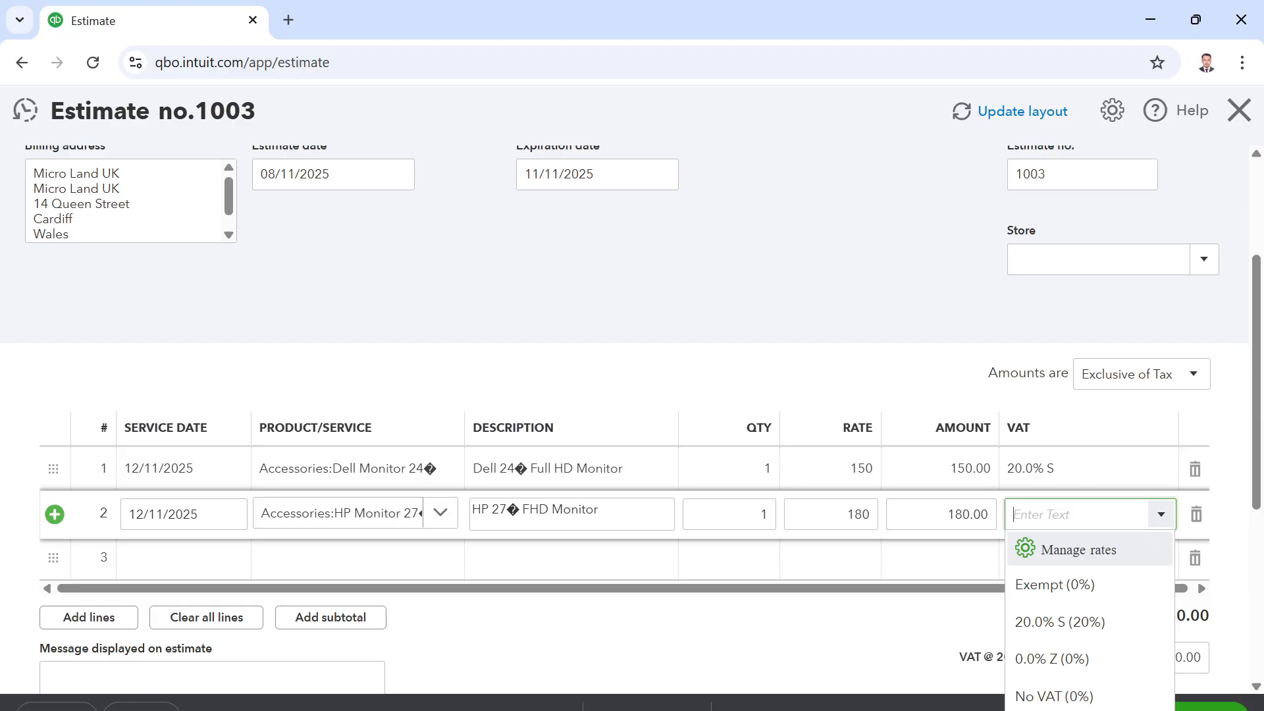
pyautogui.click(1059, 616)
# Fill the third line with service date 12/11/2025 and the Asus Vivobook 15 product
pyautogui.scroll(-3, 1060, 616)
pyautogui.click(226, 367)
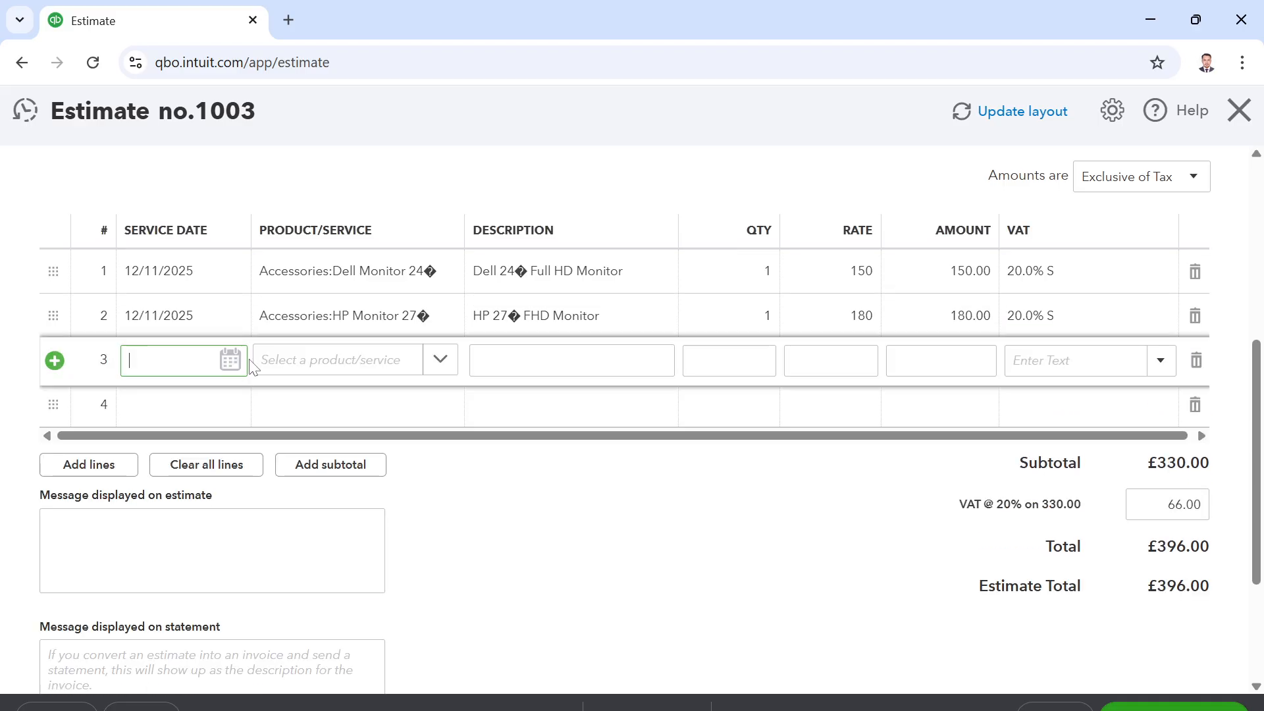
pyautogui.click(241, 365)
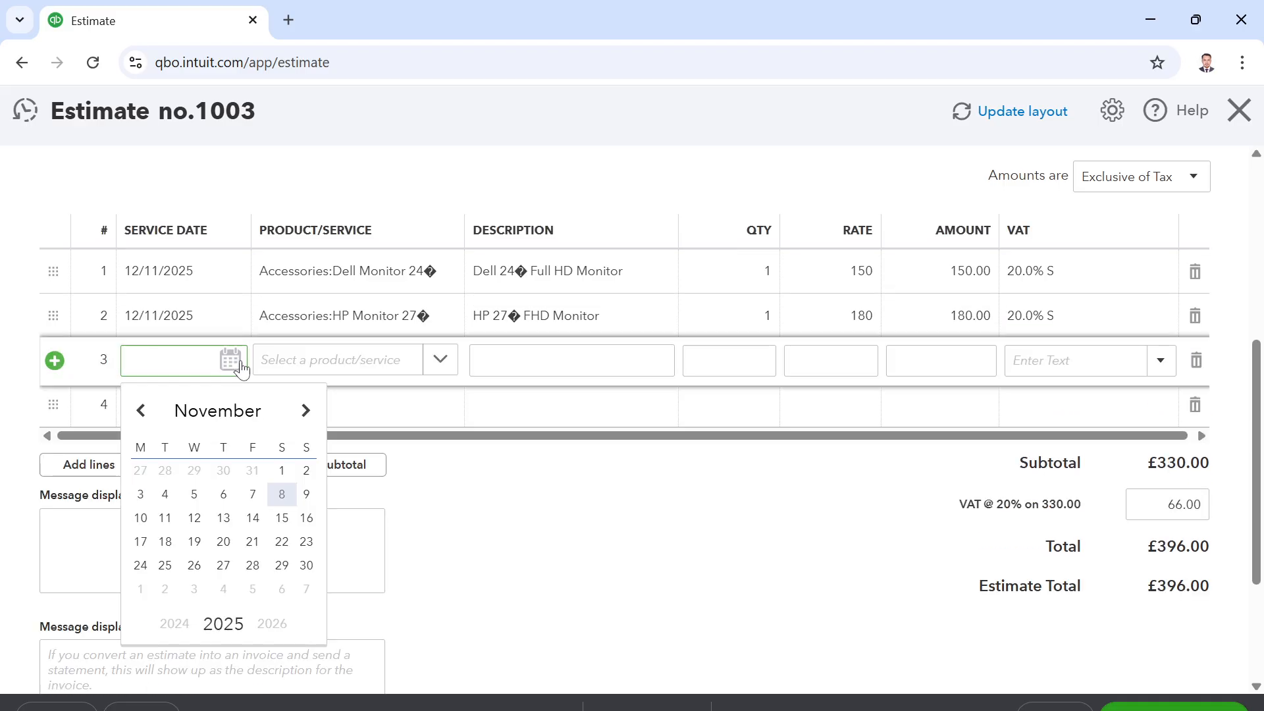
pyautogui.click(194, 520)
pyautogui.click(384, 358)
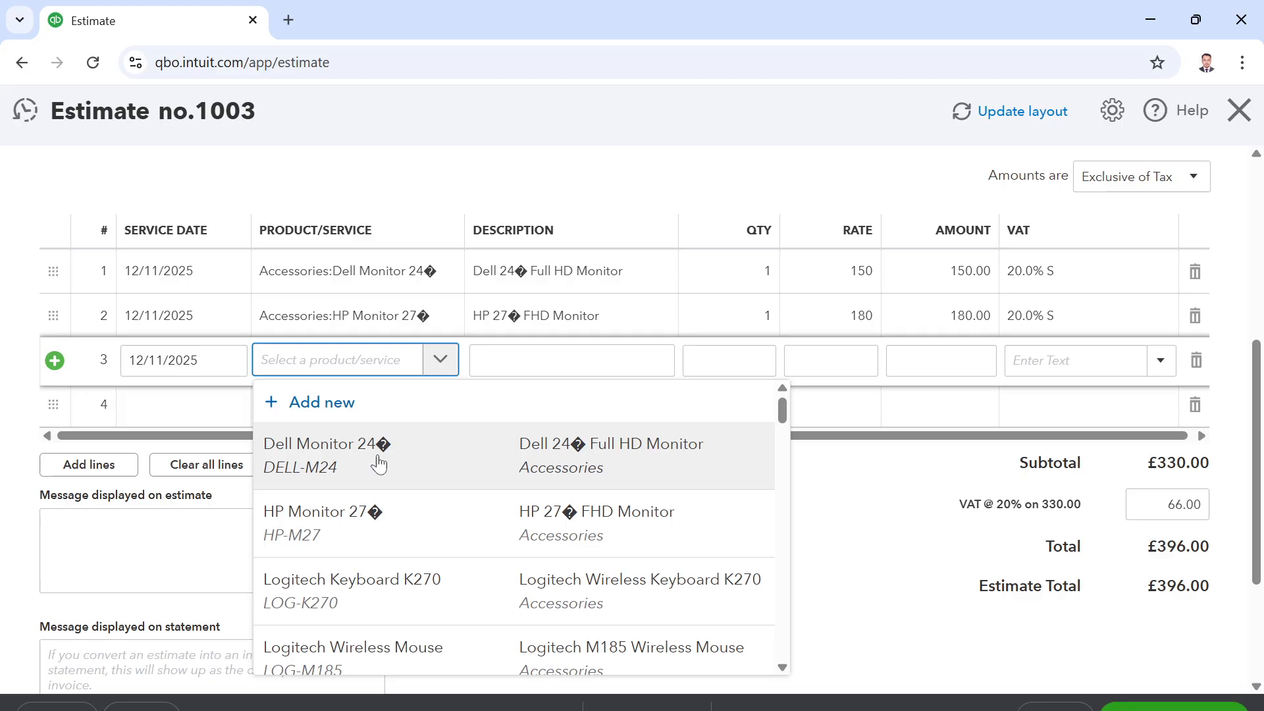
pyautogui.scroll(-2, 366, 487)
pyautogui.scroll(-3, 349, 556)
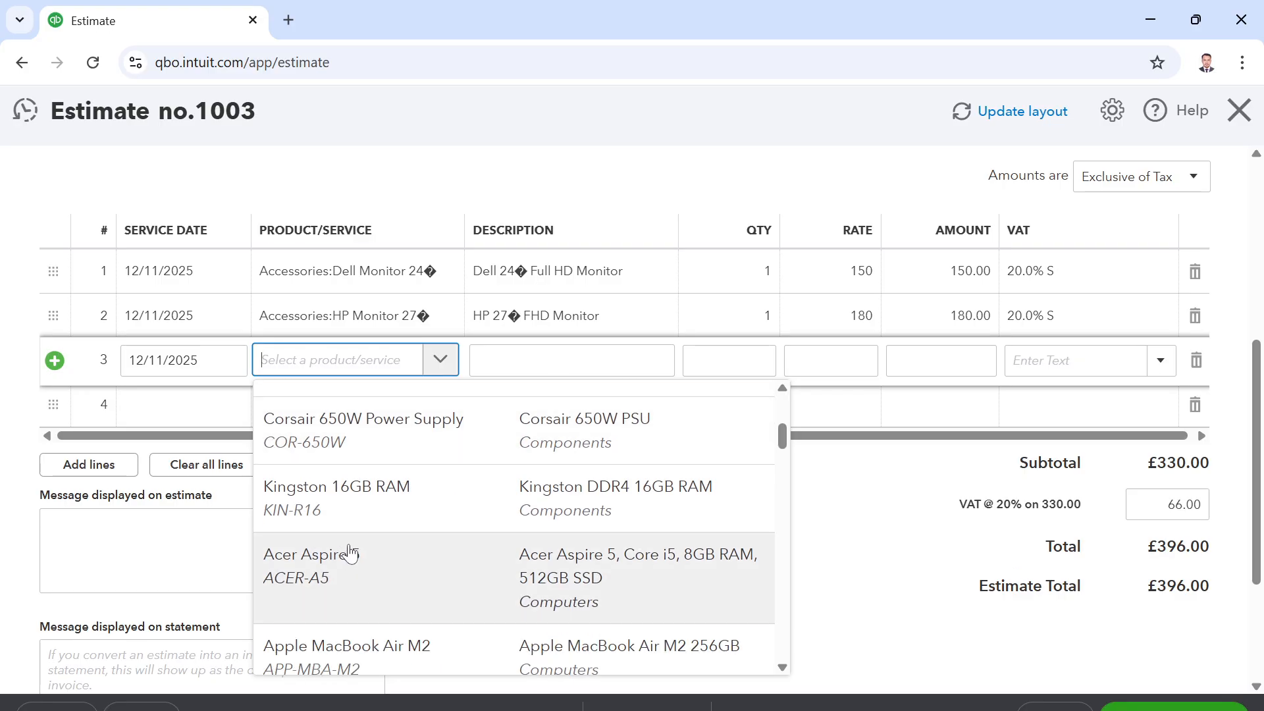
pyautogui.scroll(-2, 380, 564)
pyautogui.click(384, 537)
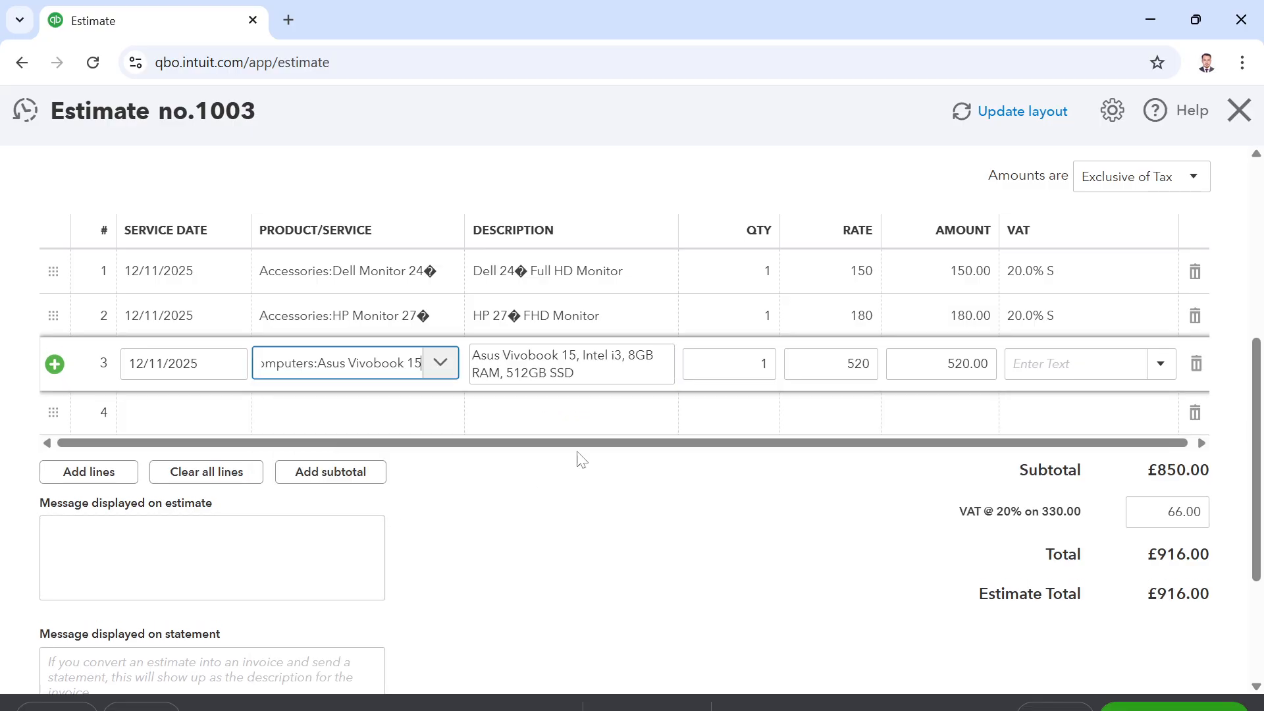
# Keep the Asus Vivobook line's default description, quantity and rate, and apply the 20.0% S (20%) VAT rate
pyautogui.press('Tab')
pyautogui.press('Tab')
pyautogui.press('Tab')
pyautogui.press('Tab')
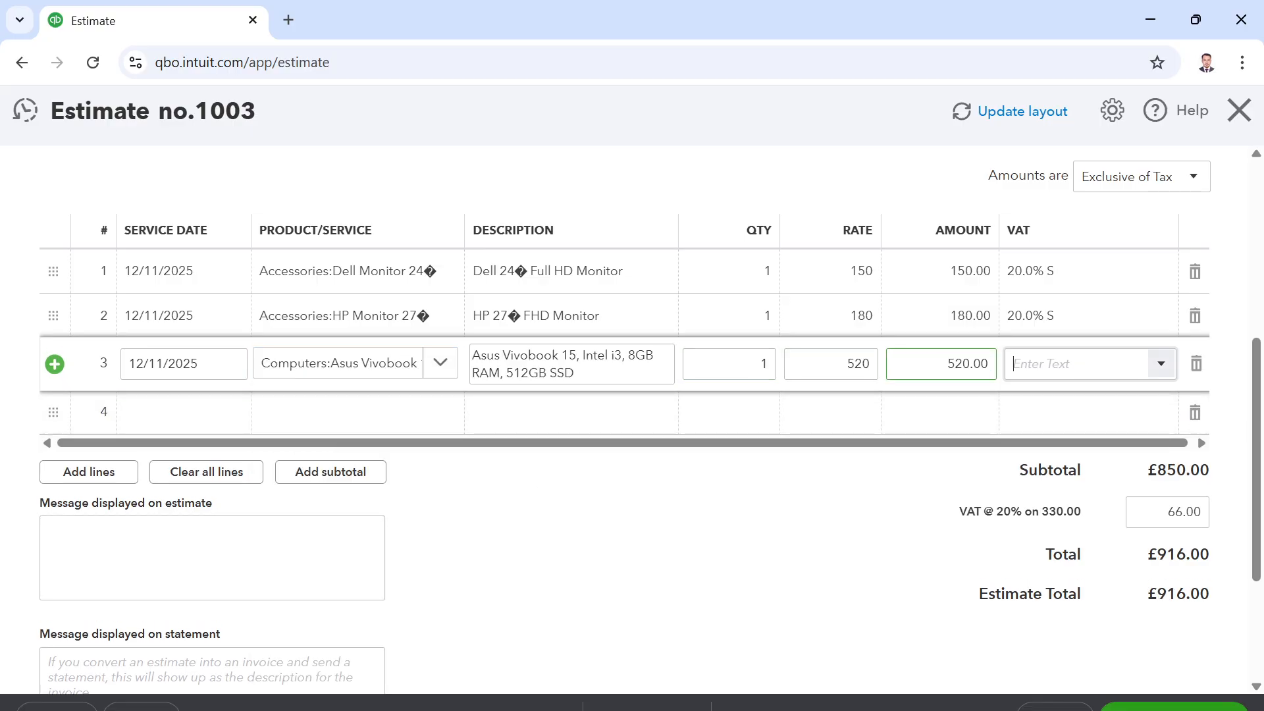
pyautogui.click(1160, 363)
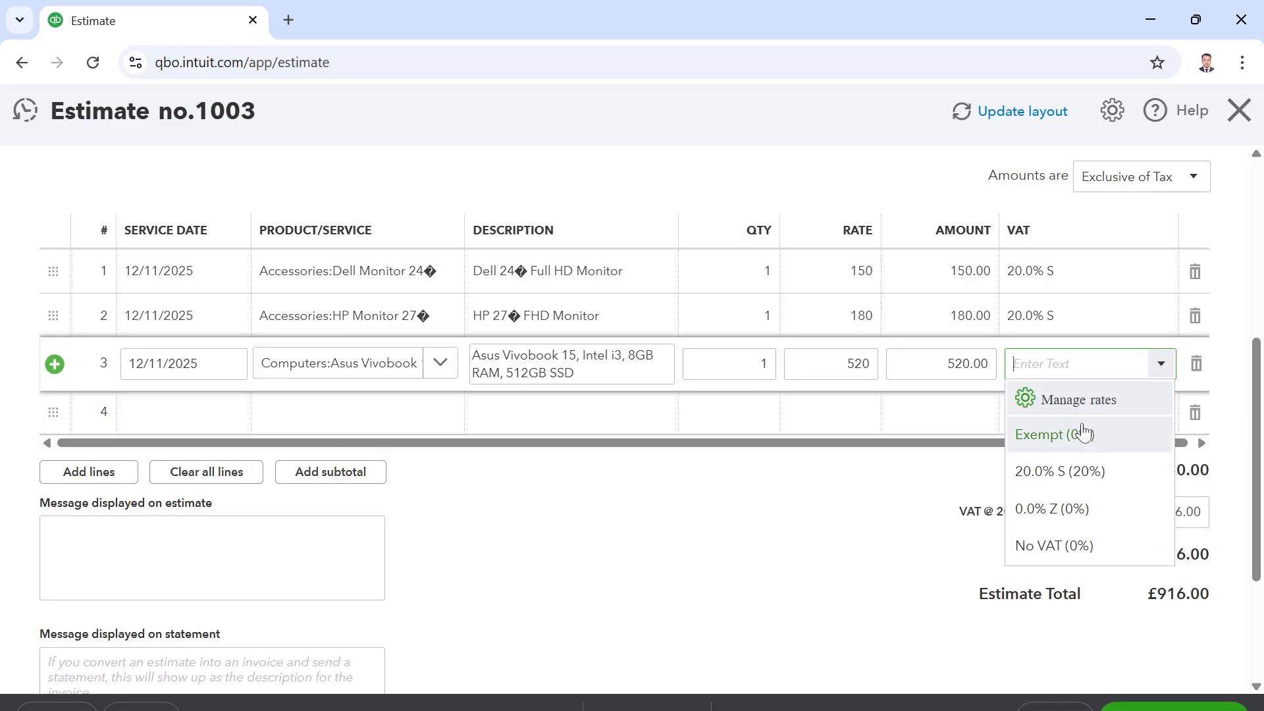
pyautogui.click(1058, 468)
# Review the estimate's details, line items and totals, and check the estimate and statement message fields, leaving both empty
pyautogui.scroll(3, 882, 526)
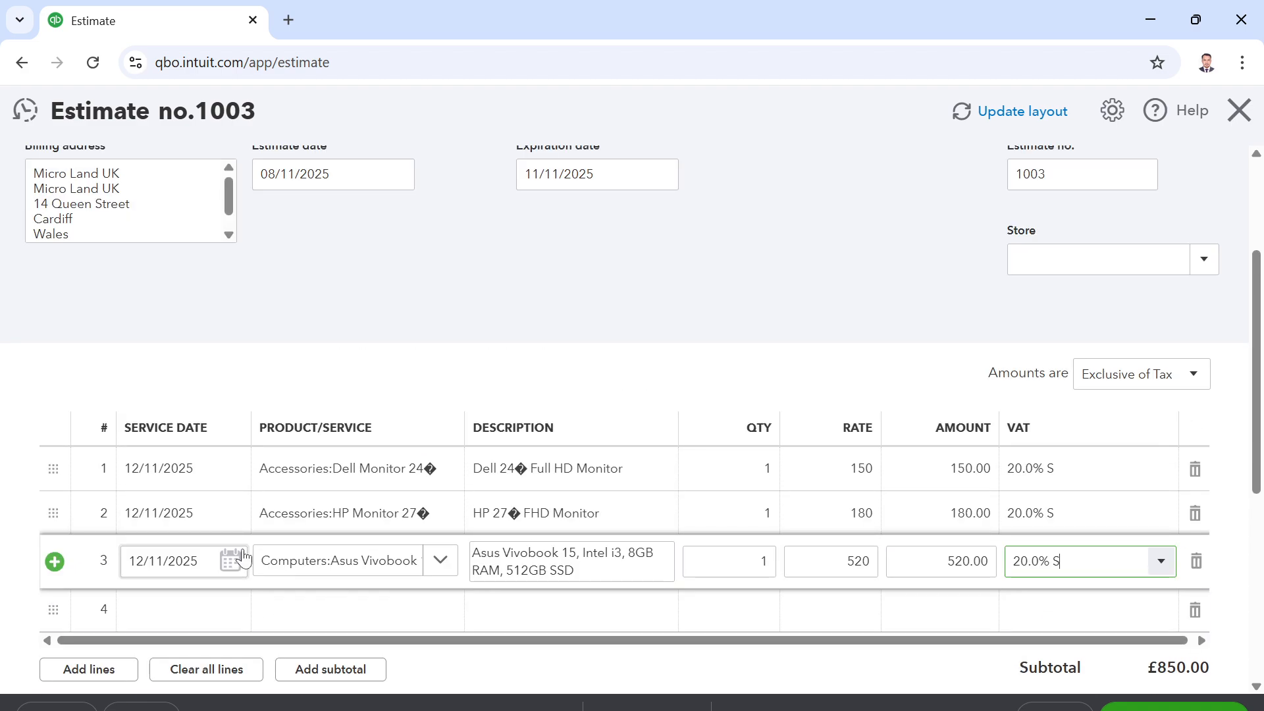
pyautogui.scroll(3, 735, 385)
pyautogui.scroll(-8, 748, 397)
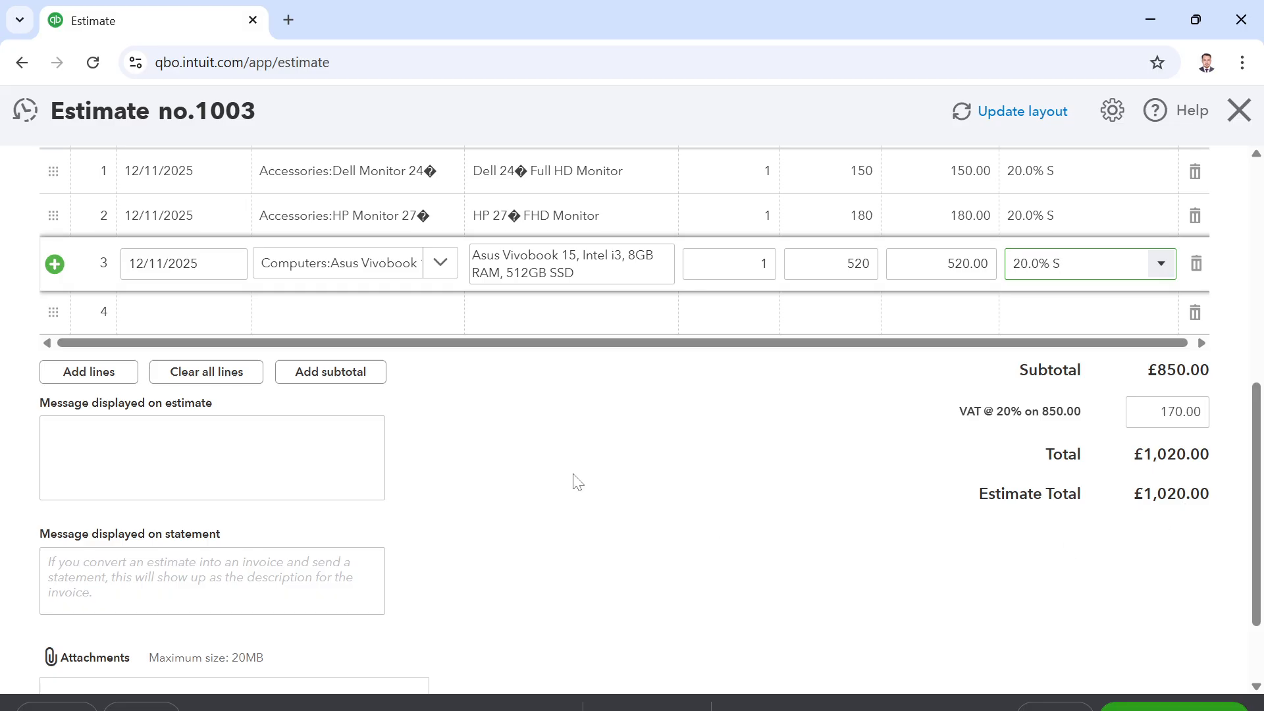
pyautogui.scroll(-1, 576, 480)
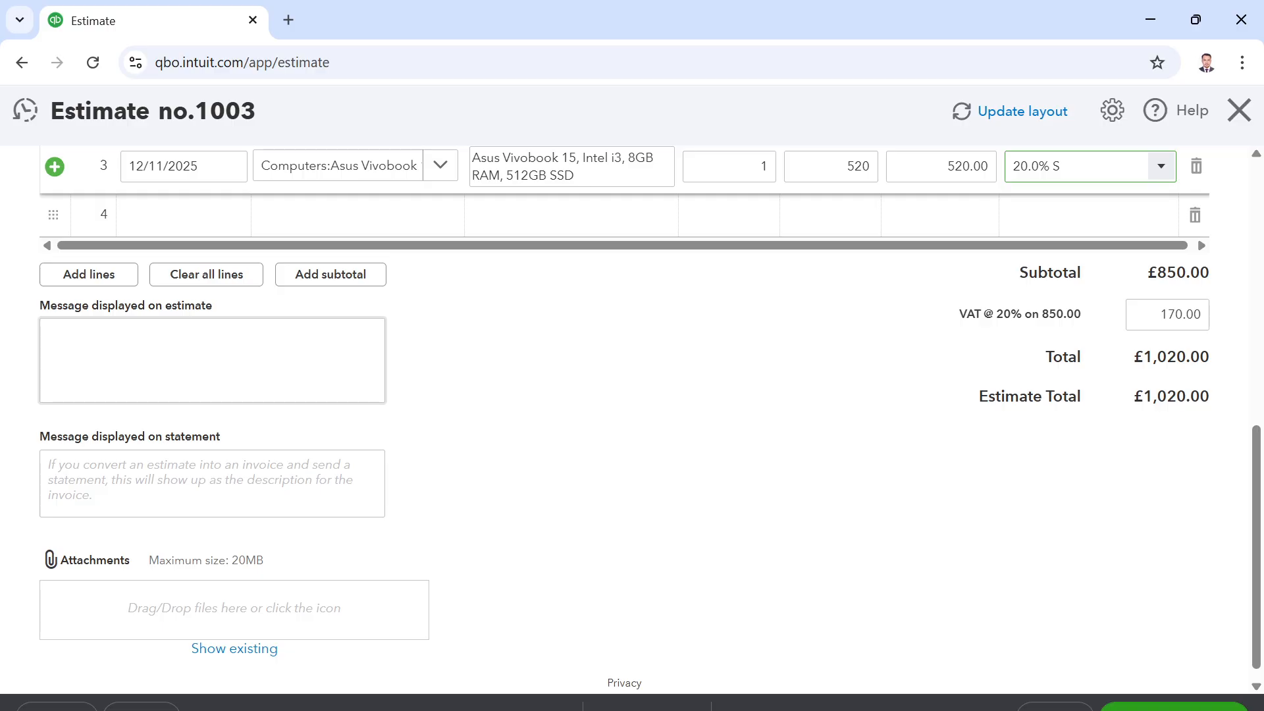
pyautogui.click(50, 333)
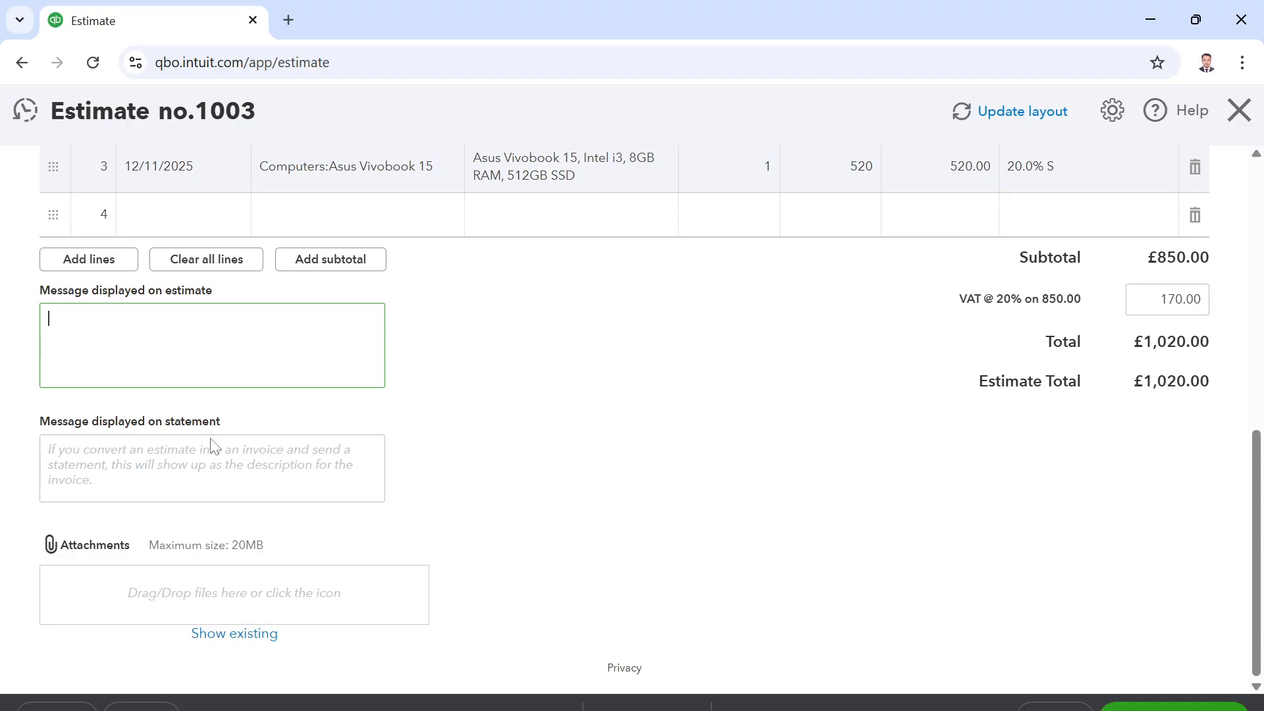
pyautogui.click(49, 450)
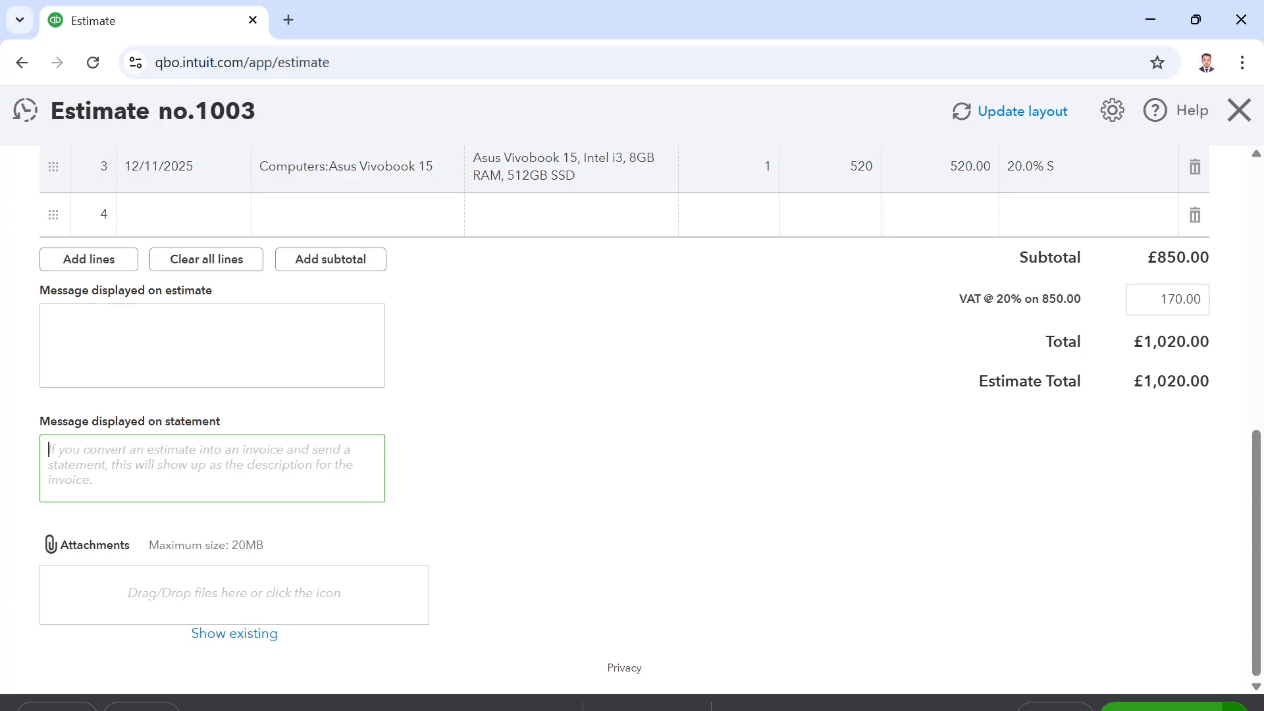
# Save the Micro Land UK estimate and close it
pyautogui.click(1236, 707)
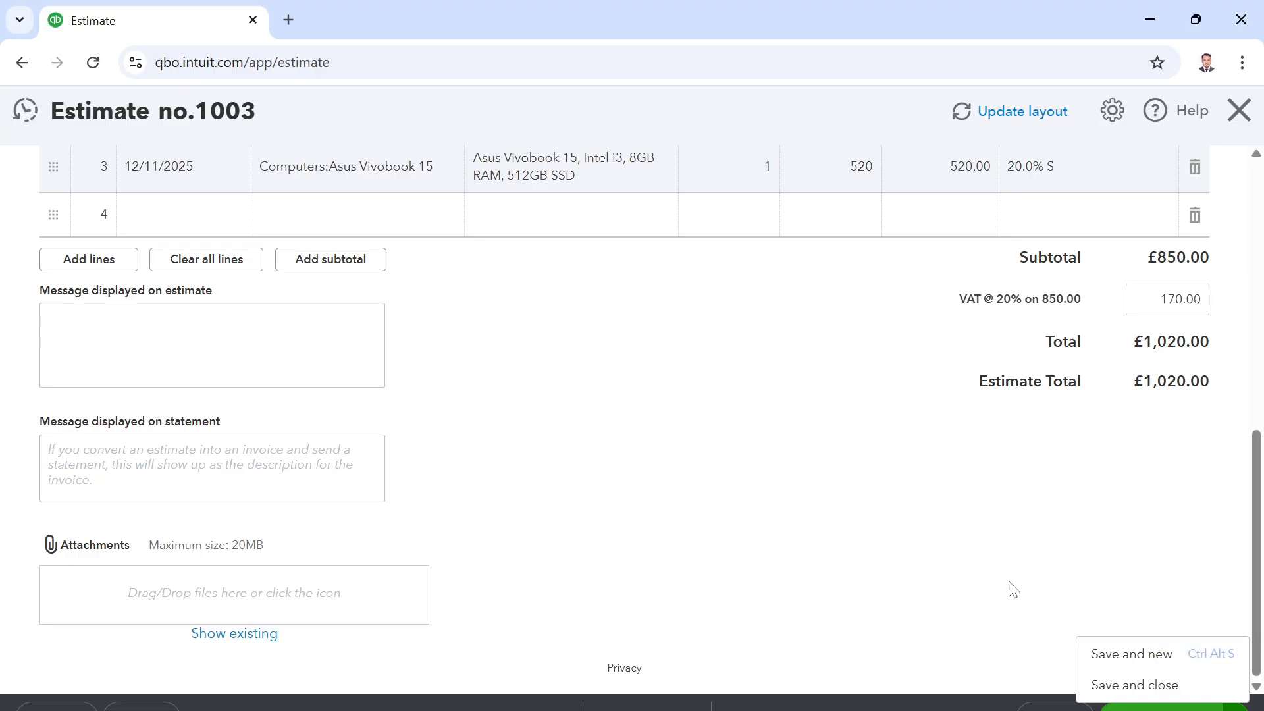
pyautogui.scroll(3, 996, 571)
pyautogui.scroll(-3, 996, 572)
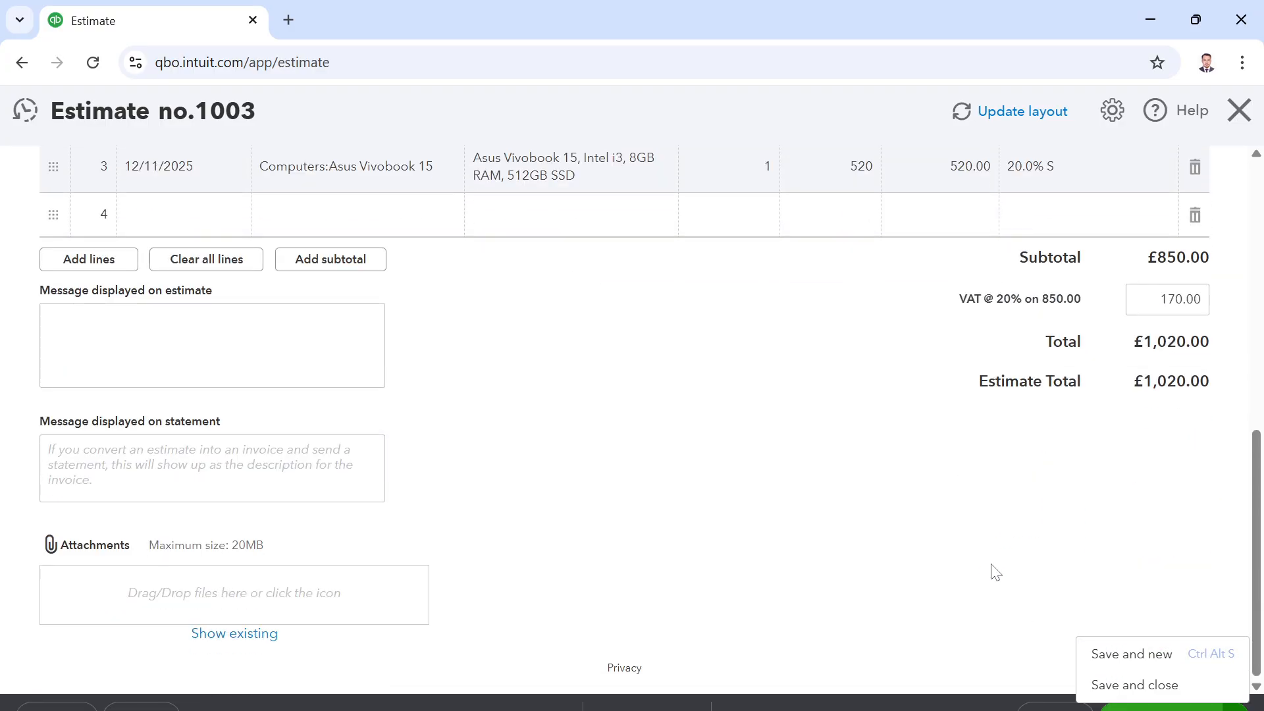
pyautogui.click(1148, 688)
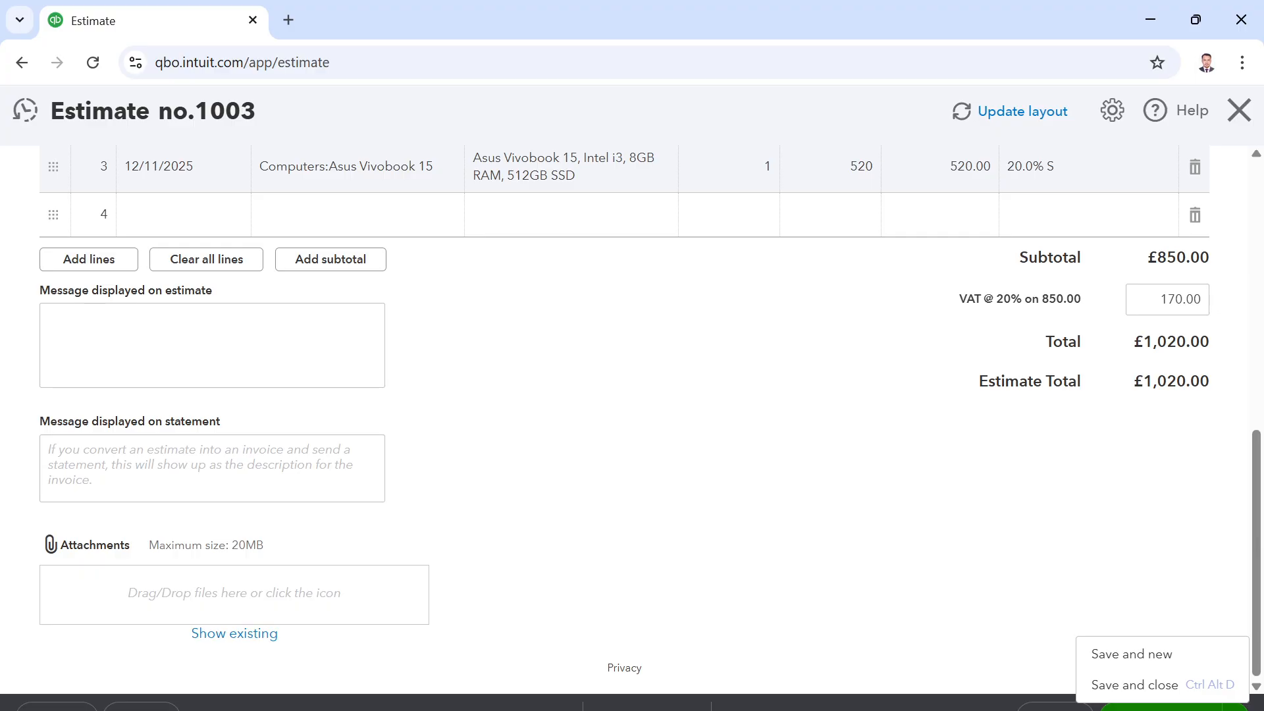
pyautogui.click(1125, 689)
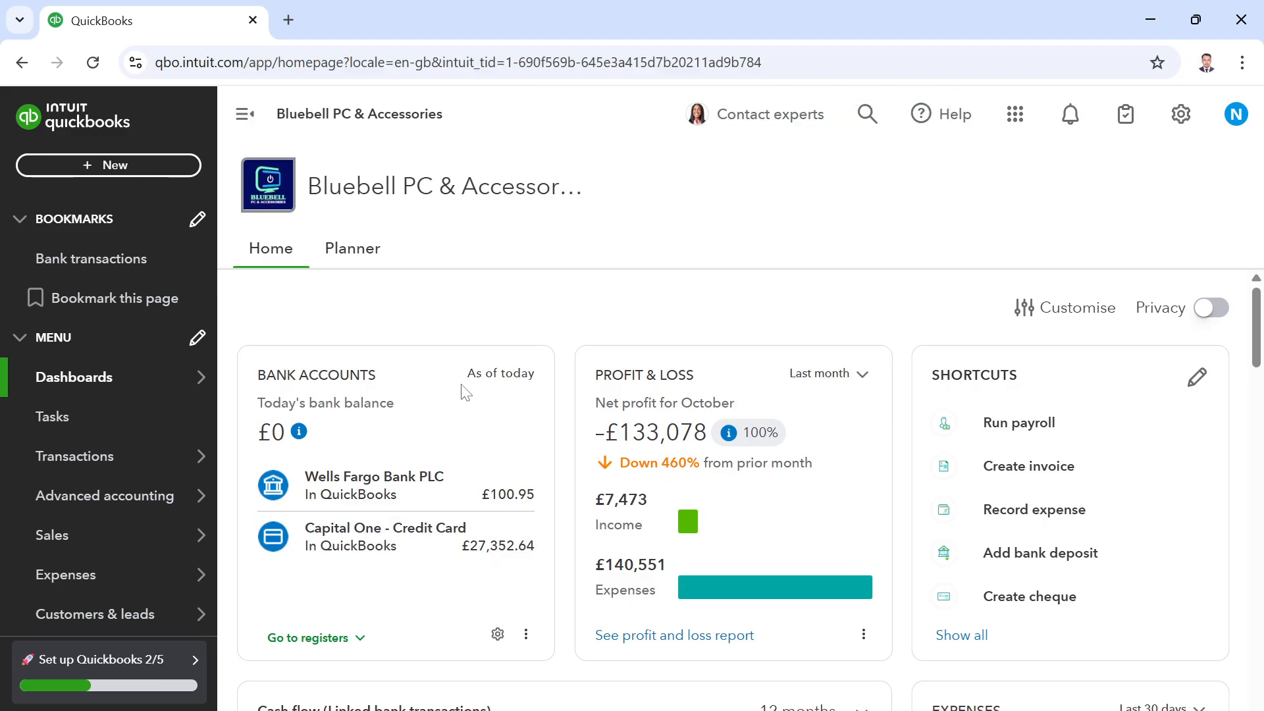
# Open the list of estimates in the Sales section
pyautogui.moveTo(305, 441)
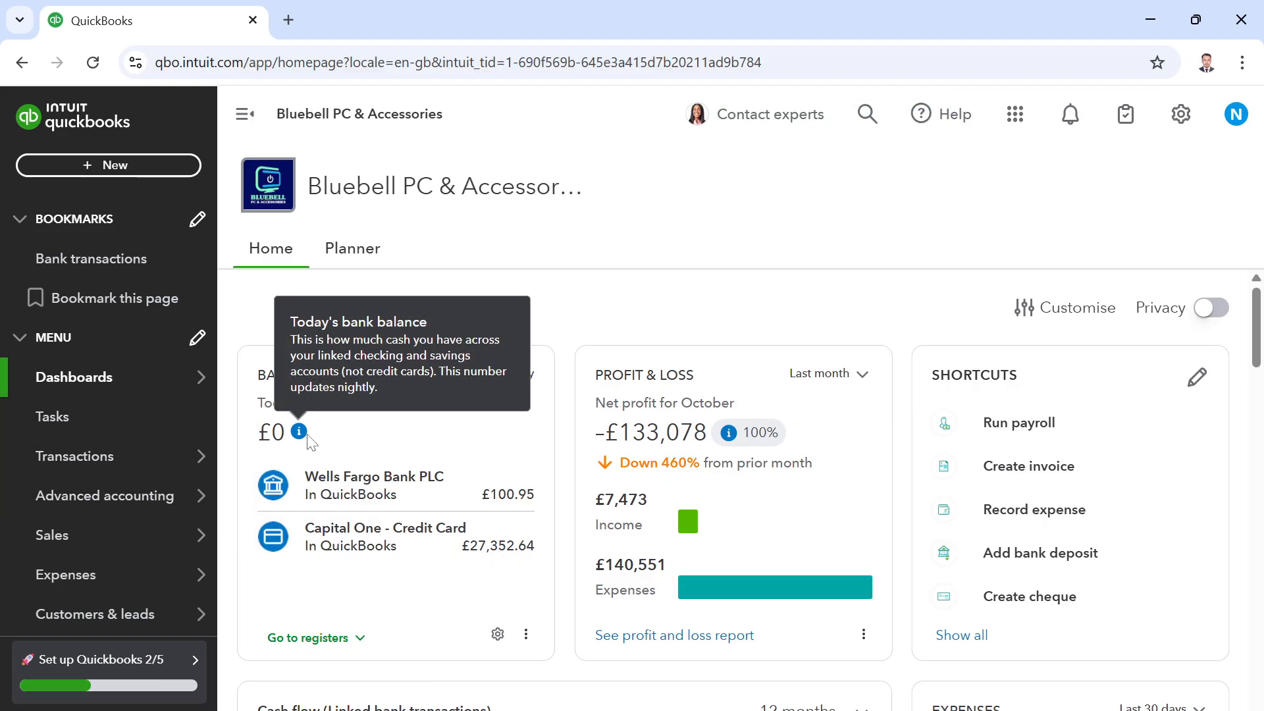
pyautogui.moveTo(129, 546)
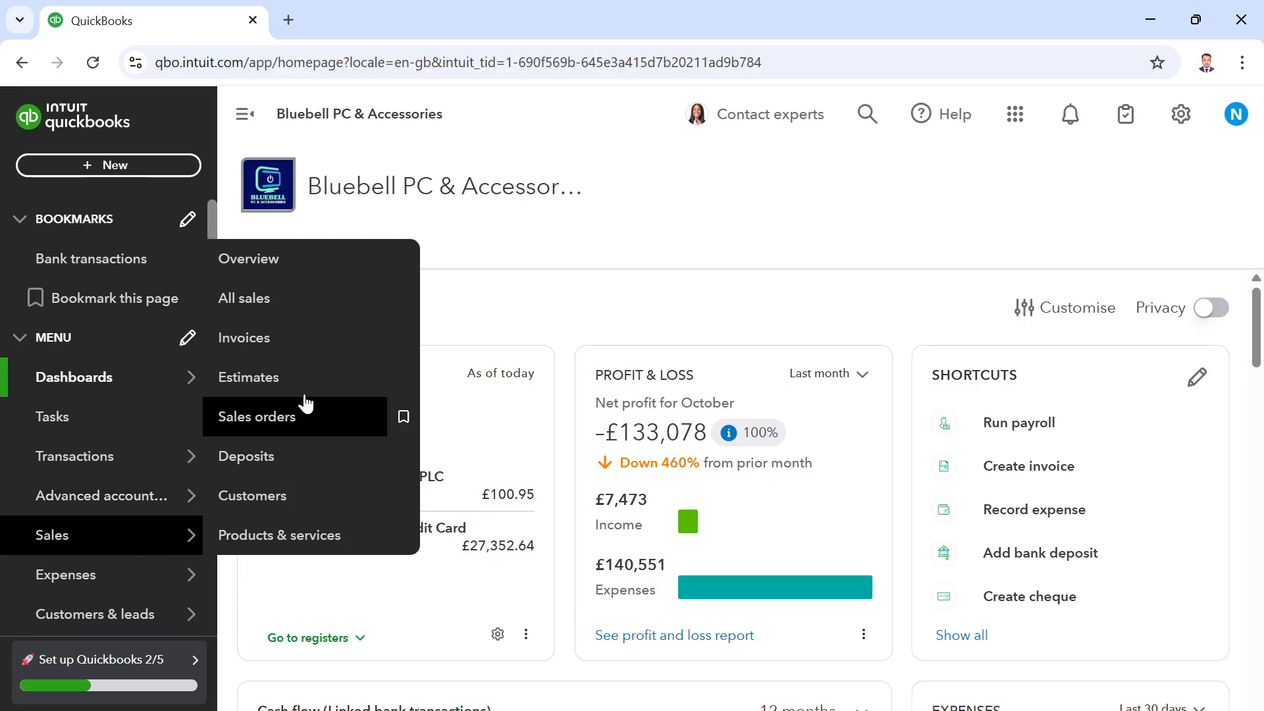
pyautogui.click(301, 308)
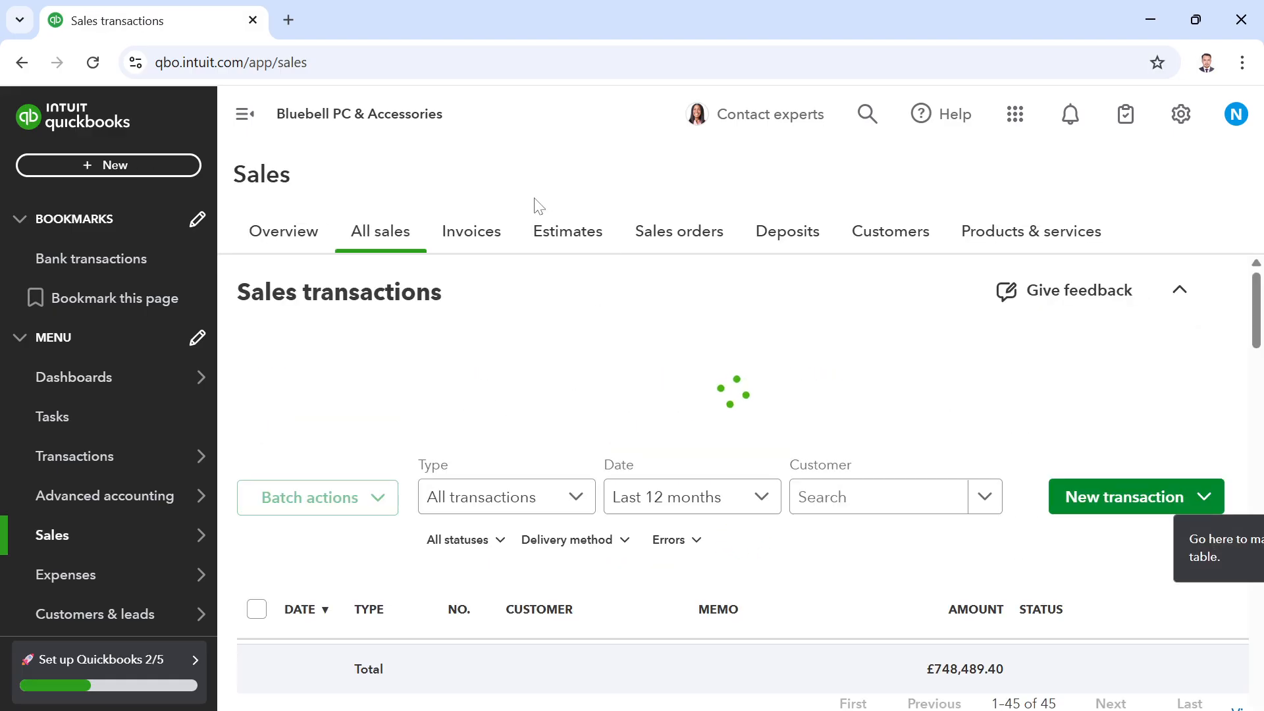
pyautogui.click(579, 235)
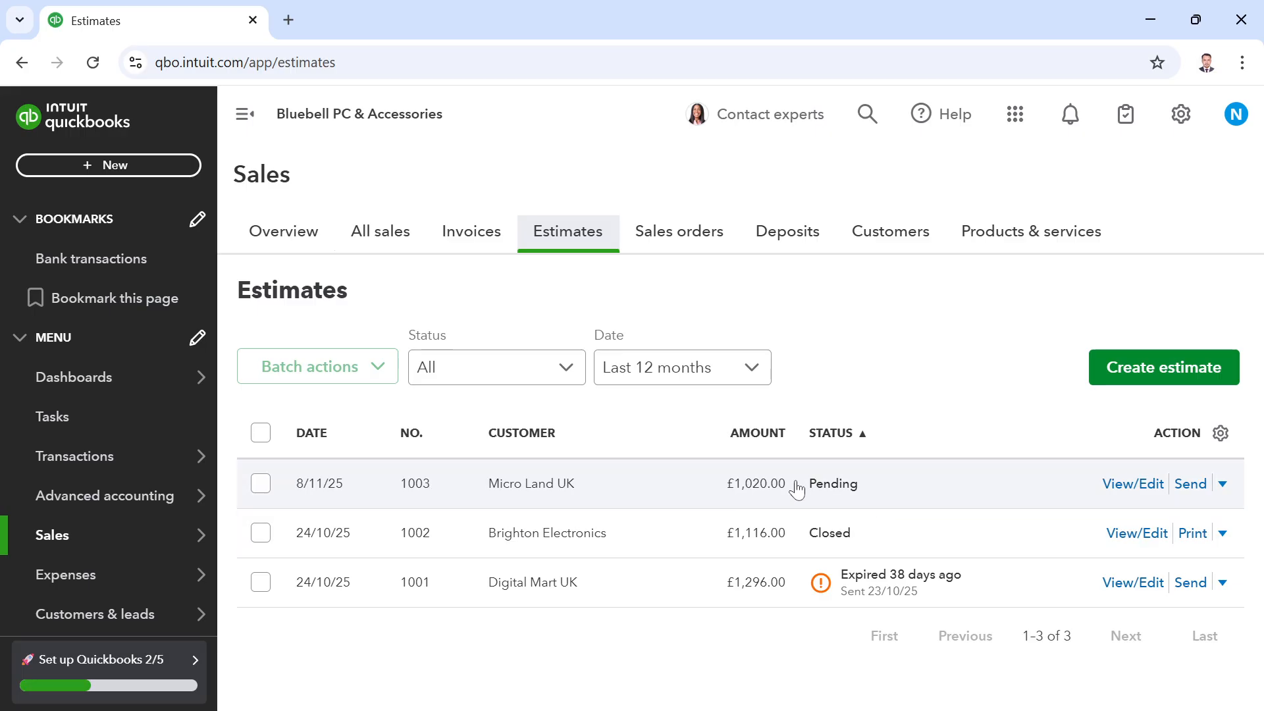
# Review the available actions for the Micro Land UK estimate and open its Send Estimate form
pyautogui.click(1223, 487)
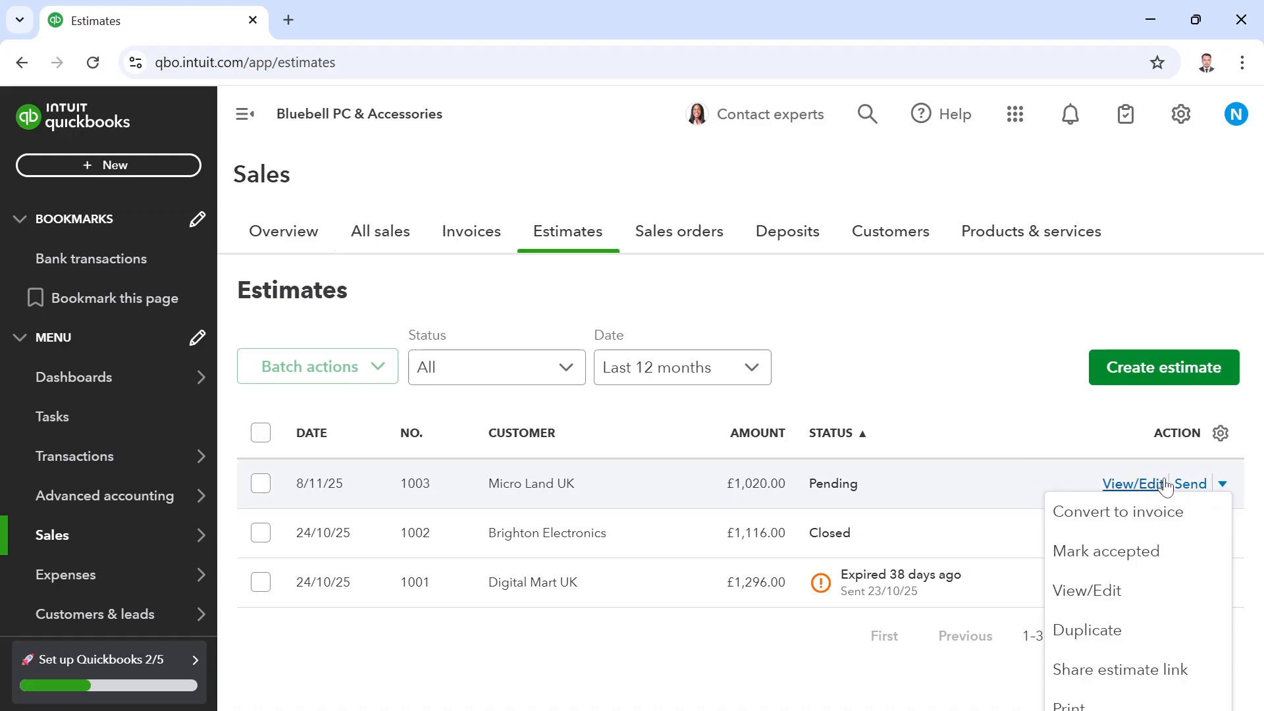
pyautogui.click(1193, 485)
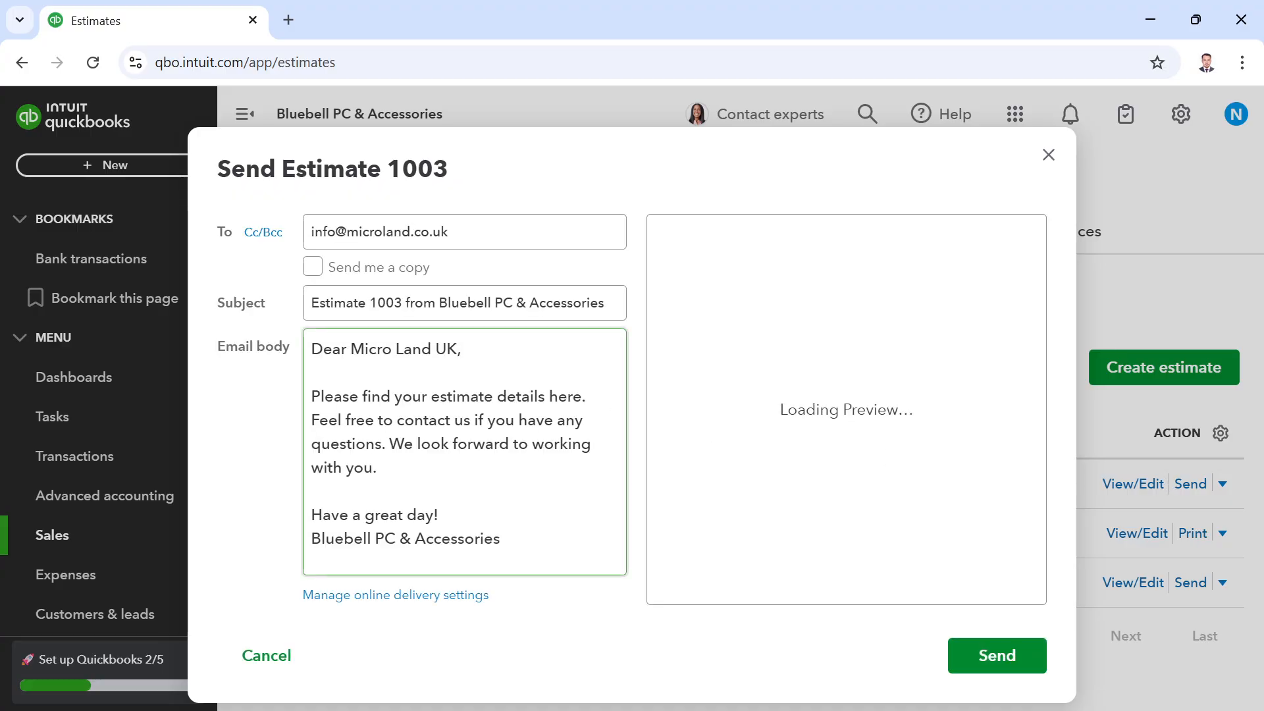
pyautogui.click(834, 401)
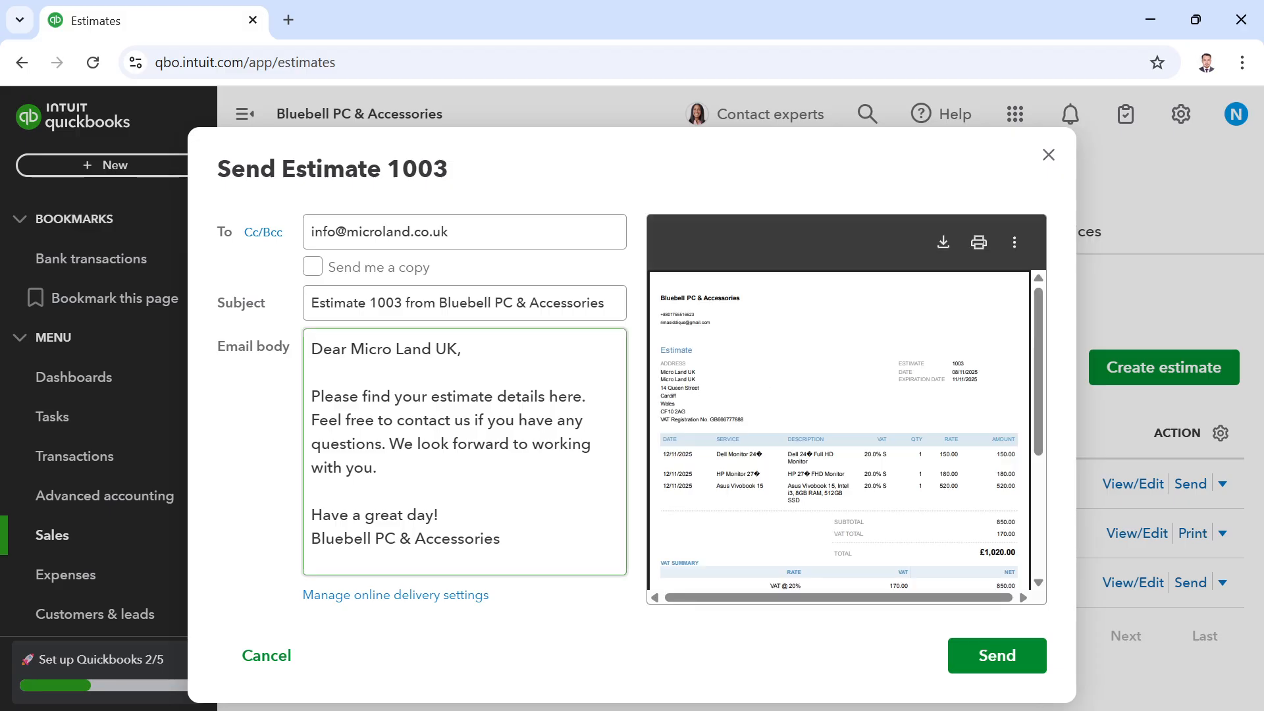
# Examine the preview of the Micro Land UK estimate from its header down to the VAT summary
pyautogui.click(853, 415)
pyautogui.scroll(-3, 856, 414)
pyautogui.scroll(3, 856, 415)
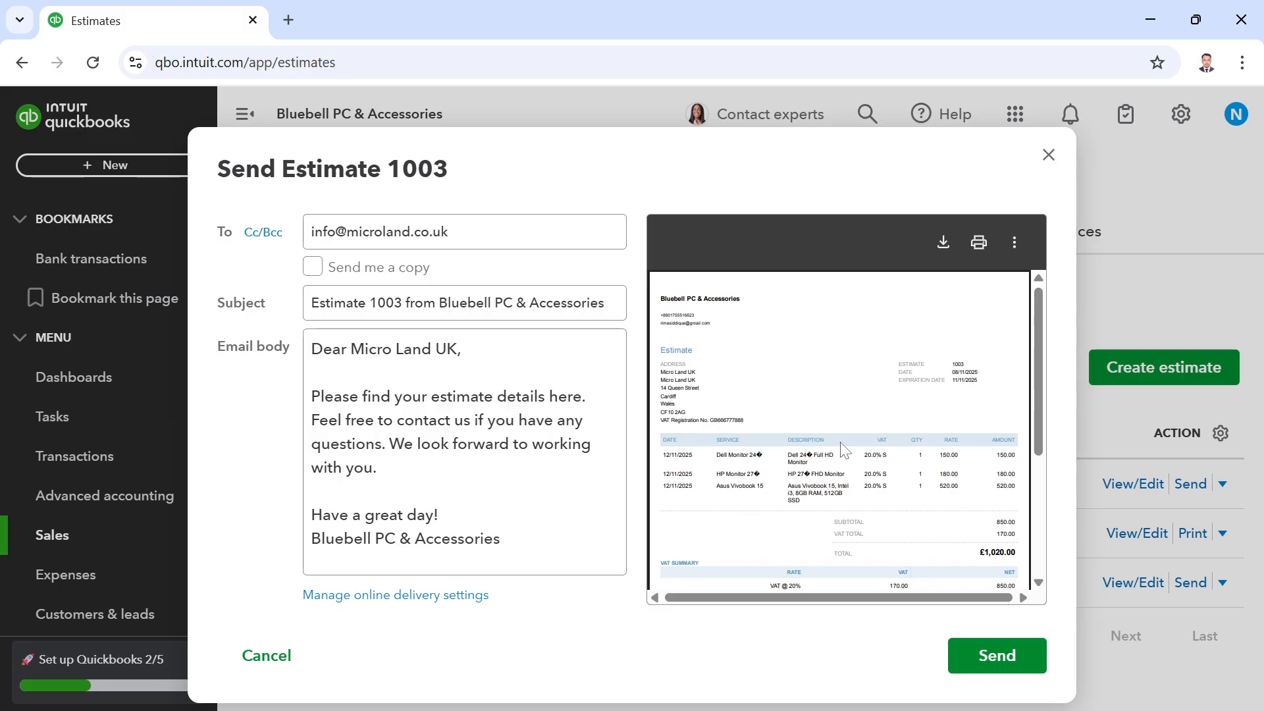
pyautogui.scroll(-3, 858, 418)
pyautogui.scroll(3, 860, 419)
pyautogui.scroll(-3, 860, 424)
pyautogui.scroll(3, 861, 423)
# Enable the option to send a copy of the estimate email to oneself and recheck the estimate preview
pyautogui.click(316, 271)
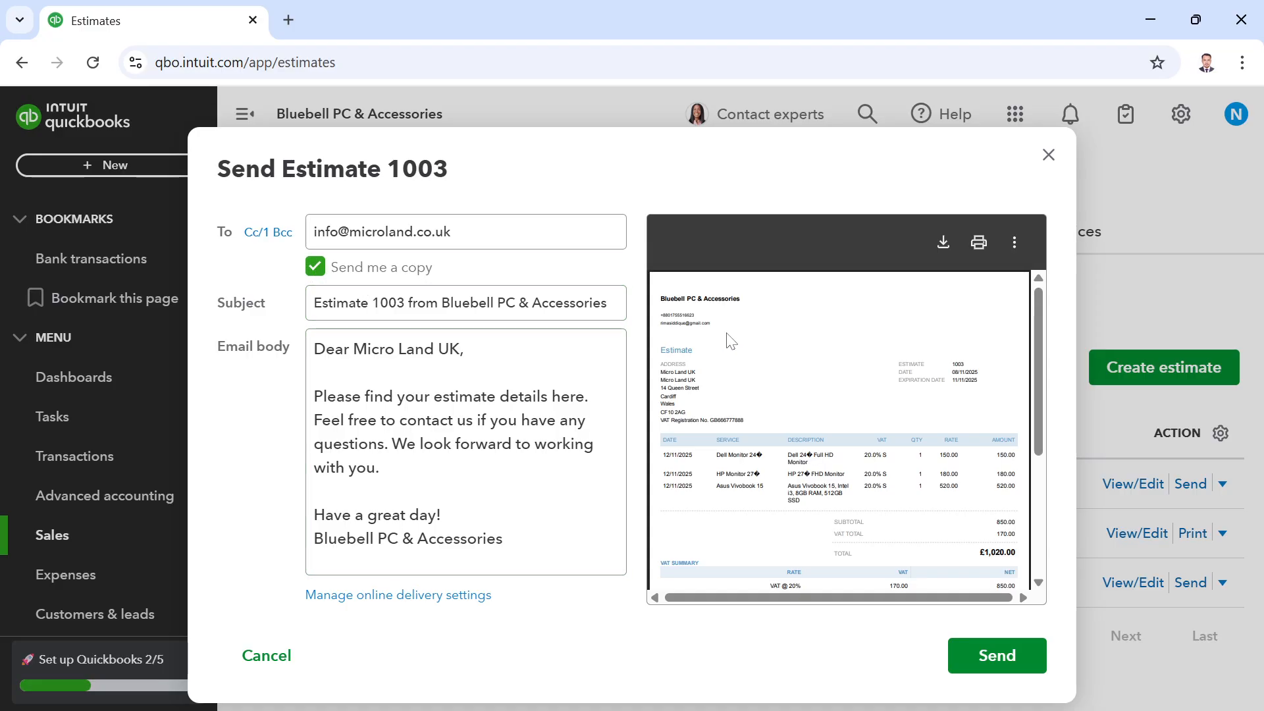
pyautogui.scroll(-3, 776, 349)
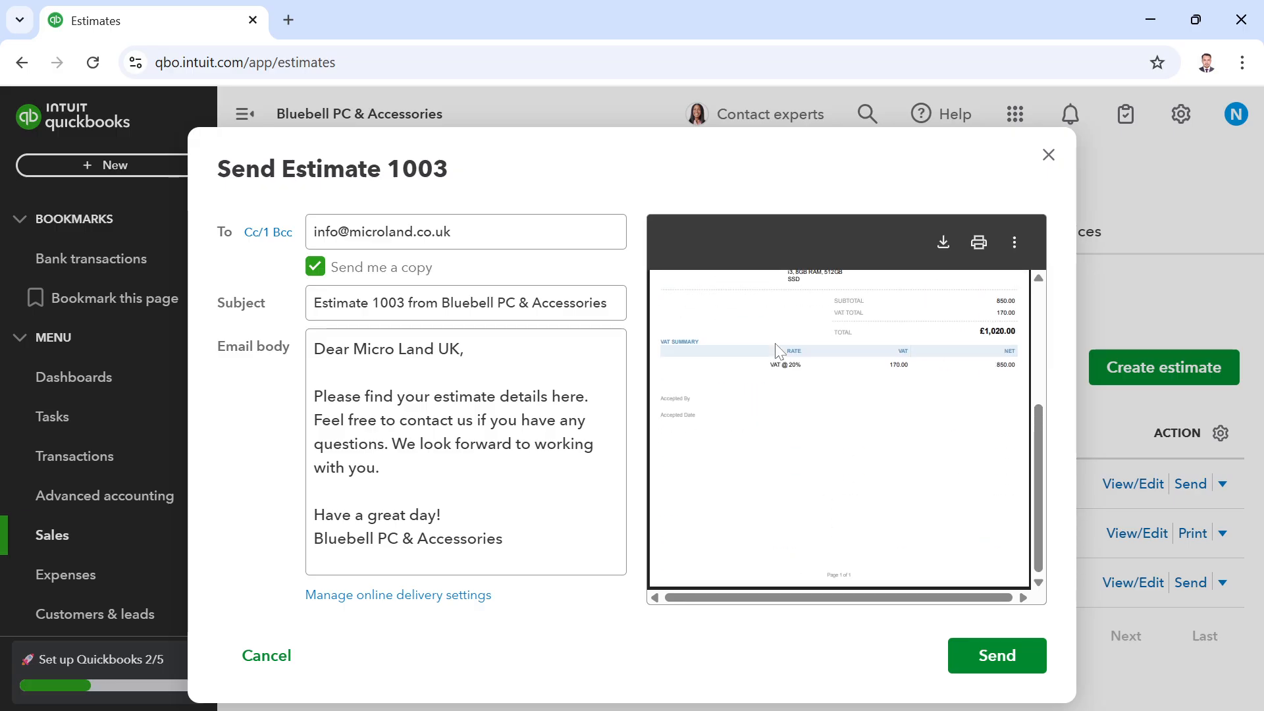
pyautogui.scroll(3, 777, 352)
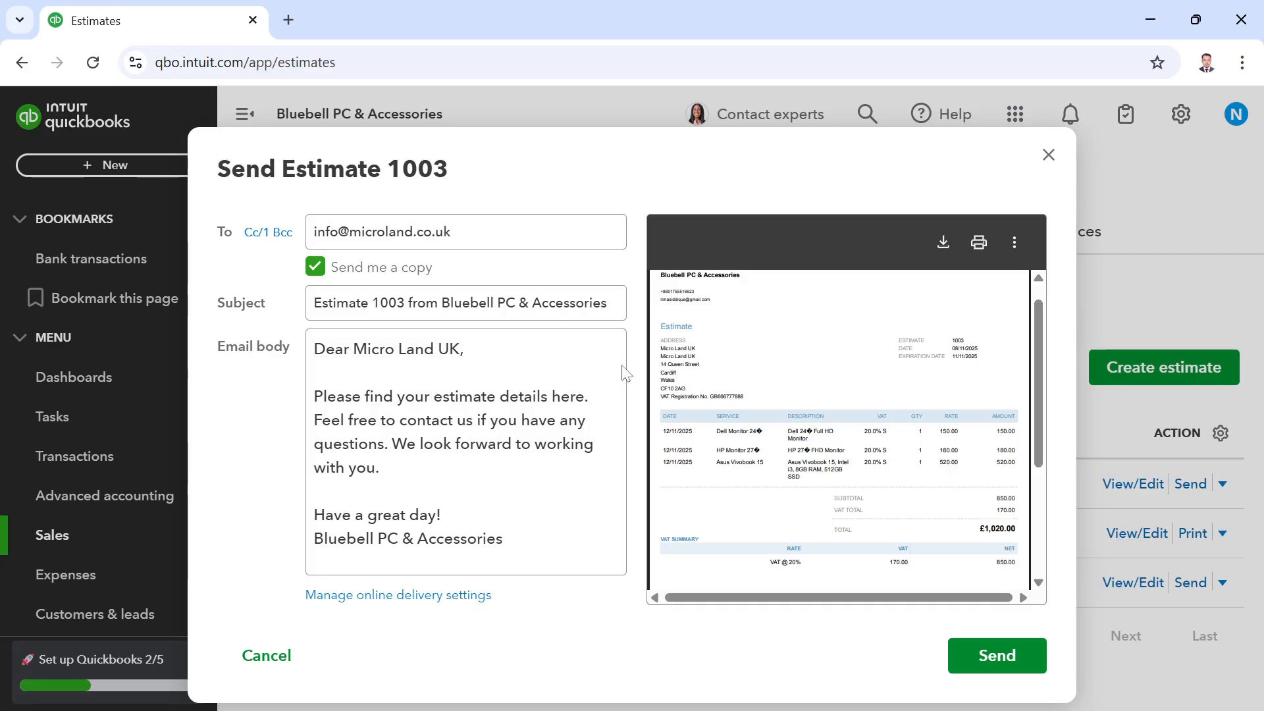
# Turn off the option to send a copy to oneself, review the email body, and send the Micro Land UK estimate
pyautogui.click(316, 270)
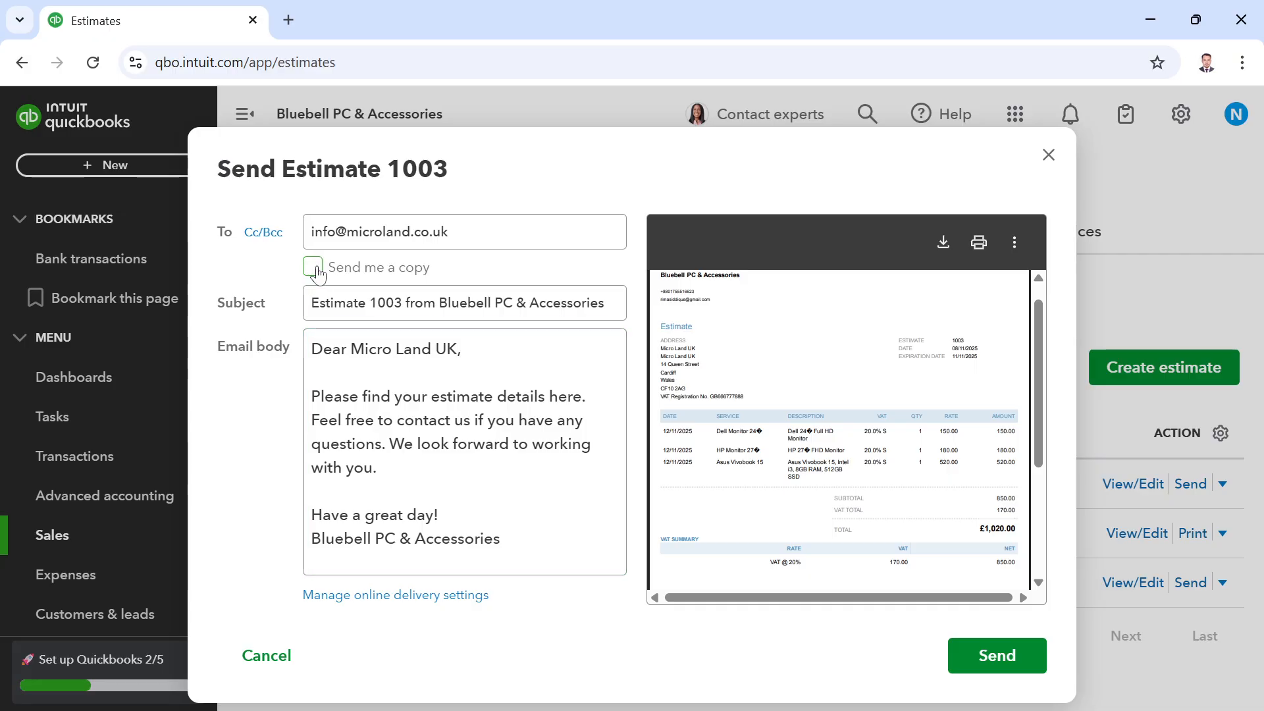
pyautogui.scroll(-3, 767, 375)
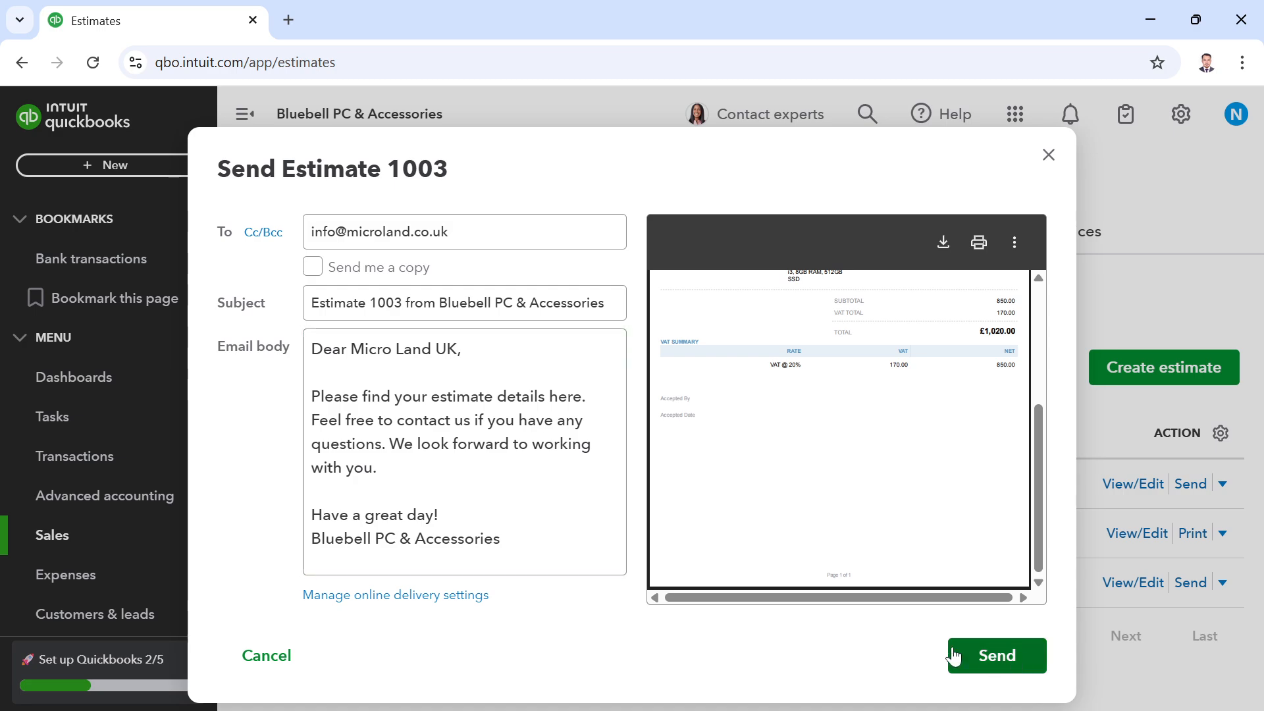
pyautogui.moveTo(311, 349); pyautogui.dragTo(500, 539)
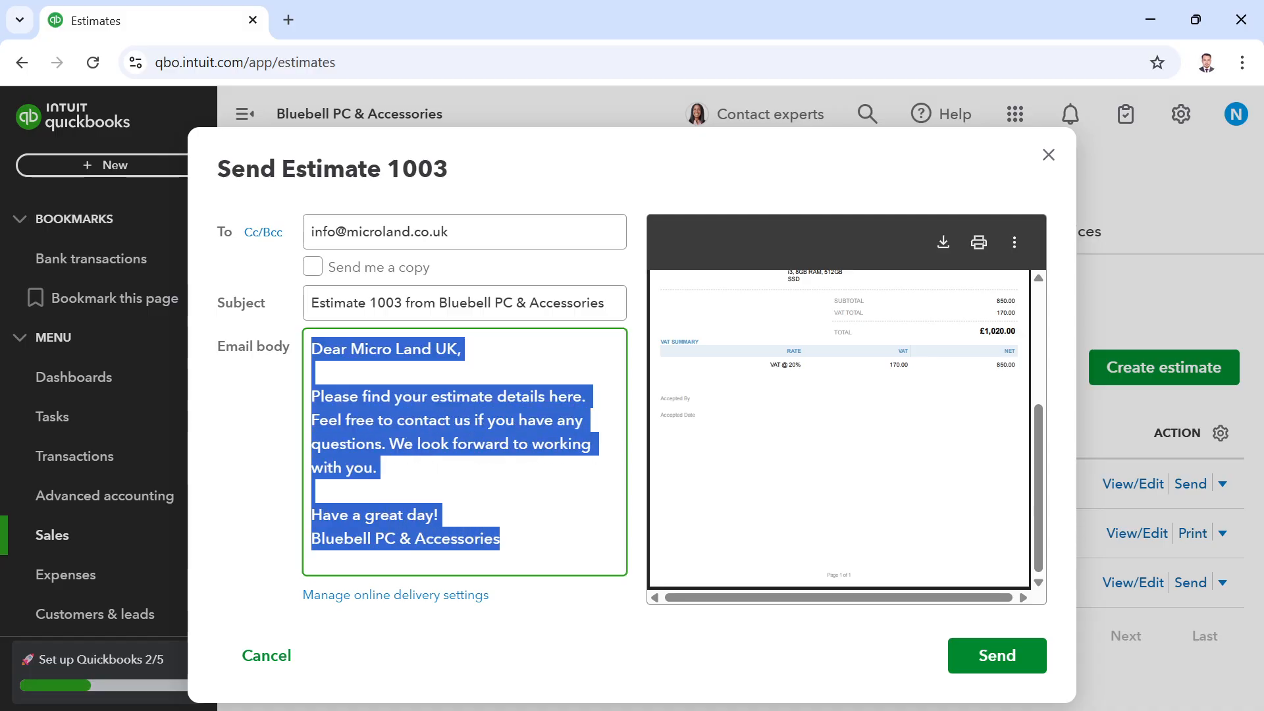
pyautogui.click(377, 468)
pyautogui.moveTo(311, 349); pyautogui.dragTo(500, 538)
pyautogui.click(312, 491)
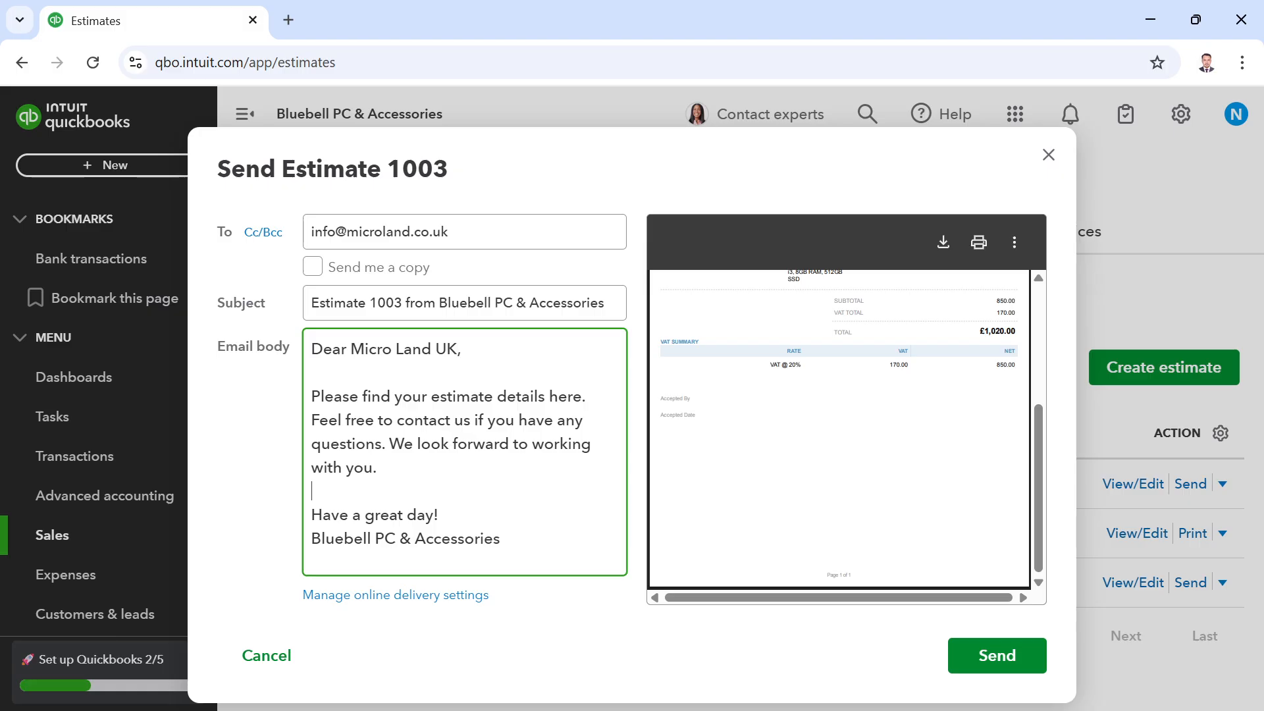
pyautogui.click(998, 656)
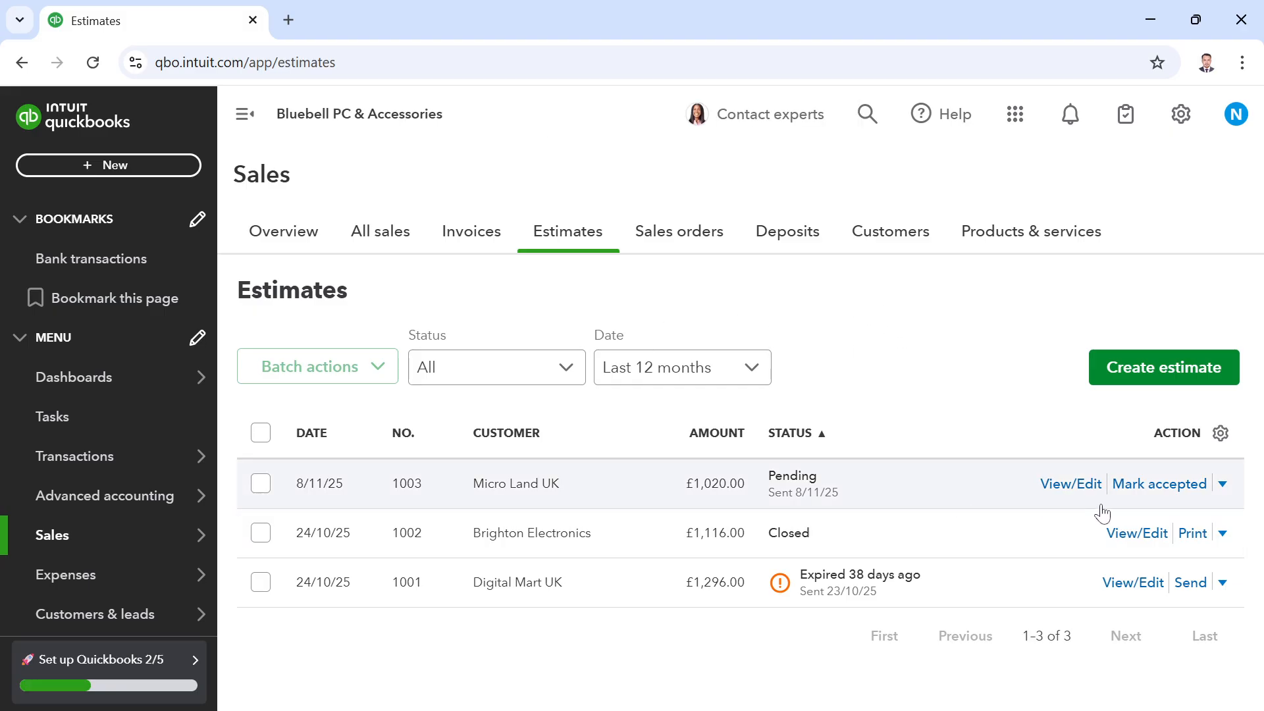
# Mark the Micro Land UK estimate as Accepted with the date 2025-11-08, leaving the accepted-by name blank
pyautogui.click(1166, 486)
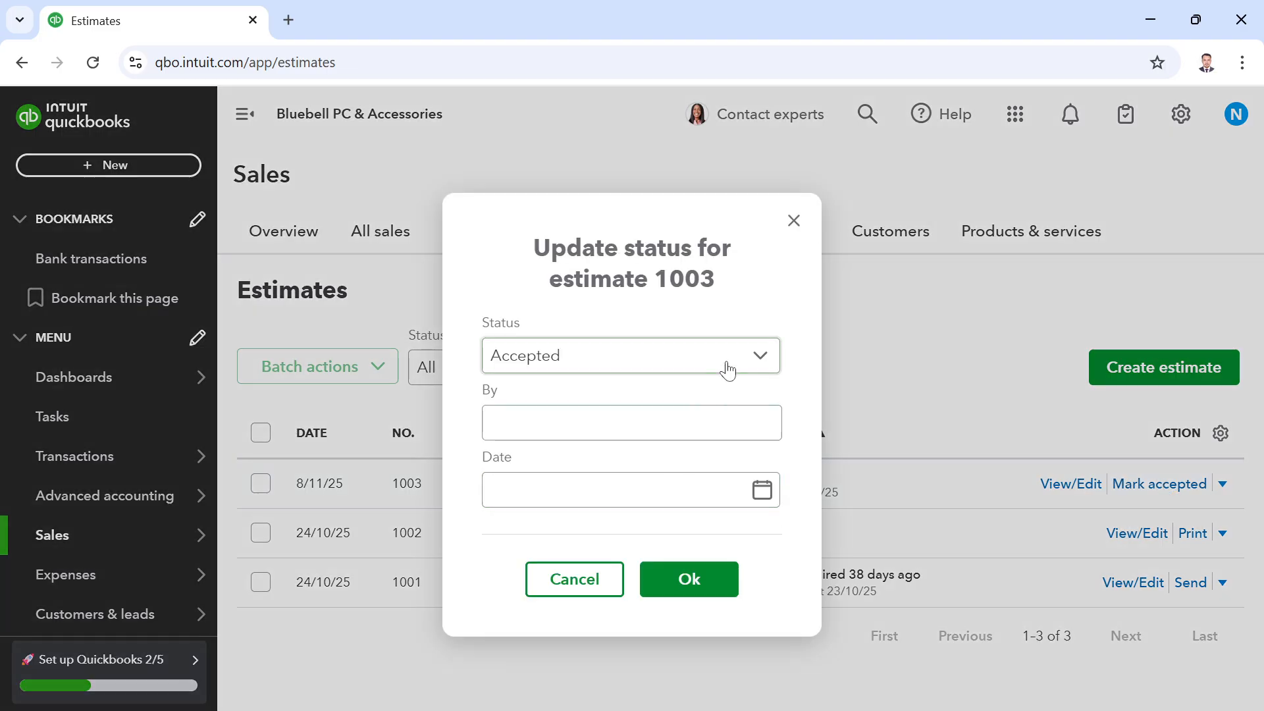
pyautogui.click(632, 423)
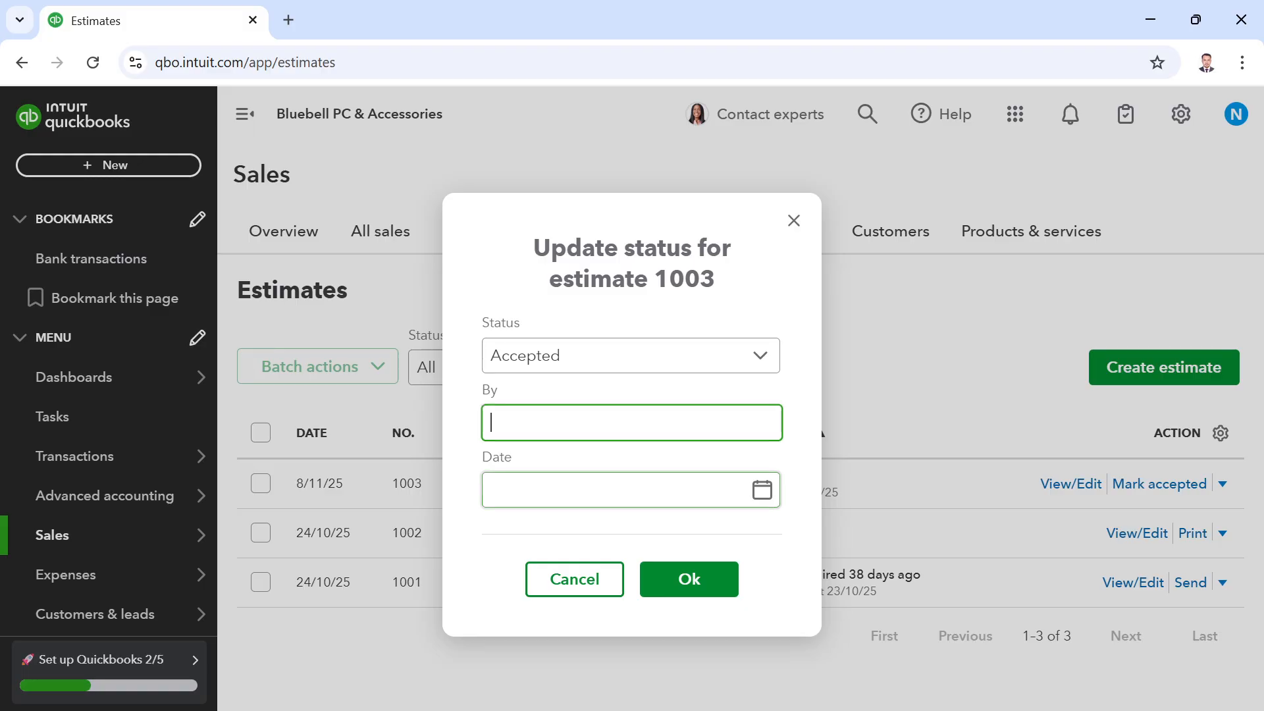
pyautogui.press('Tab')
pyautogui.click(762, 490)
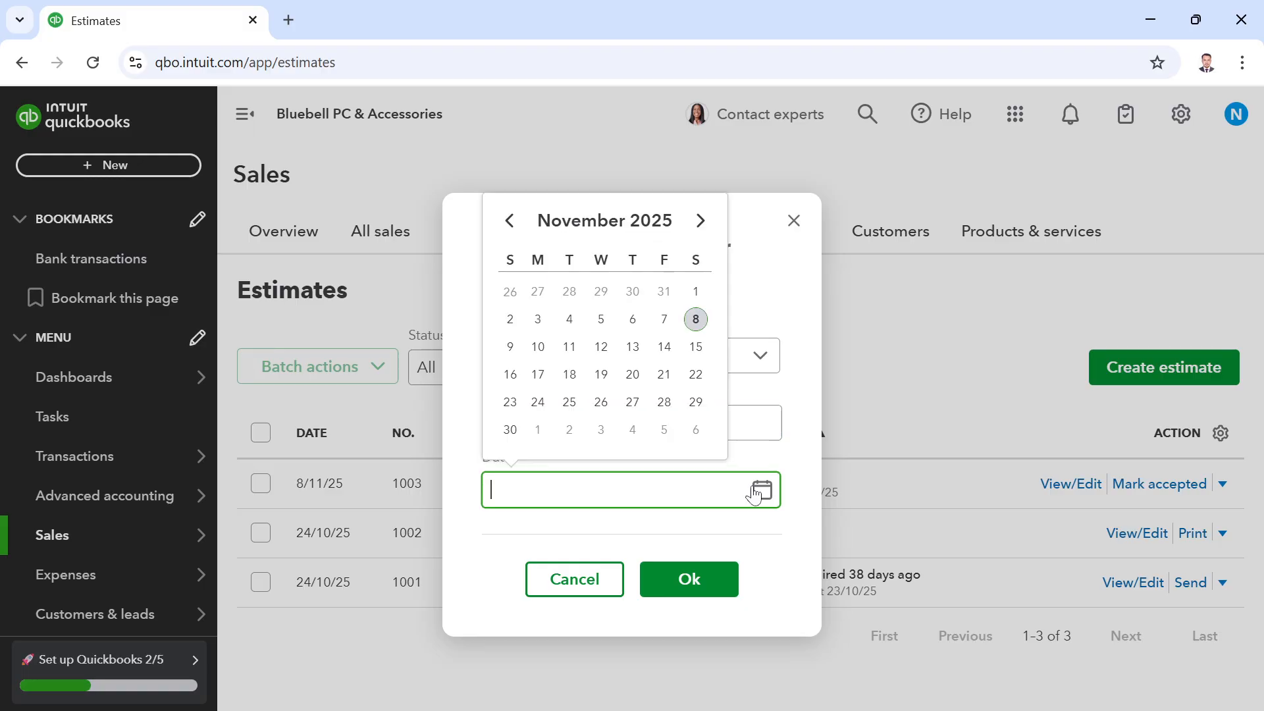
pyautogui.click(697, 321)
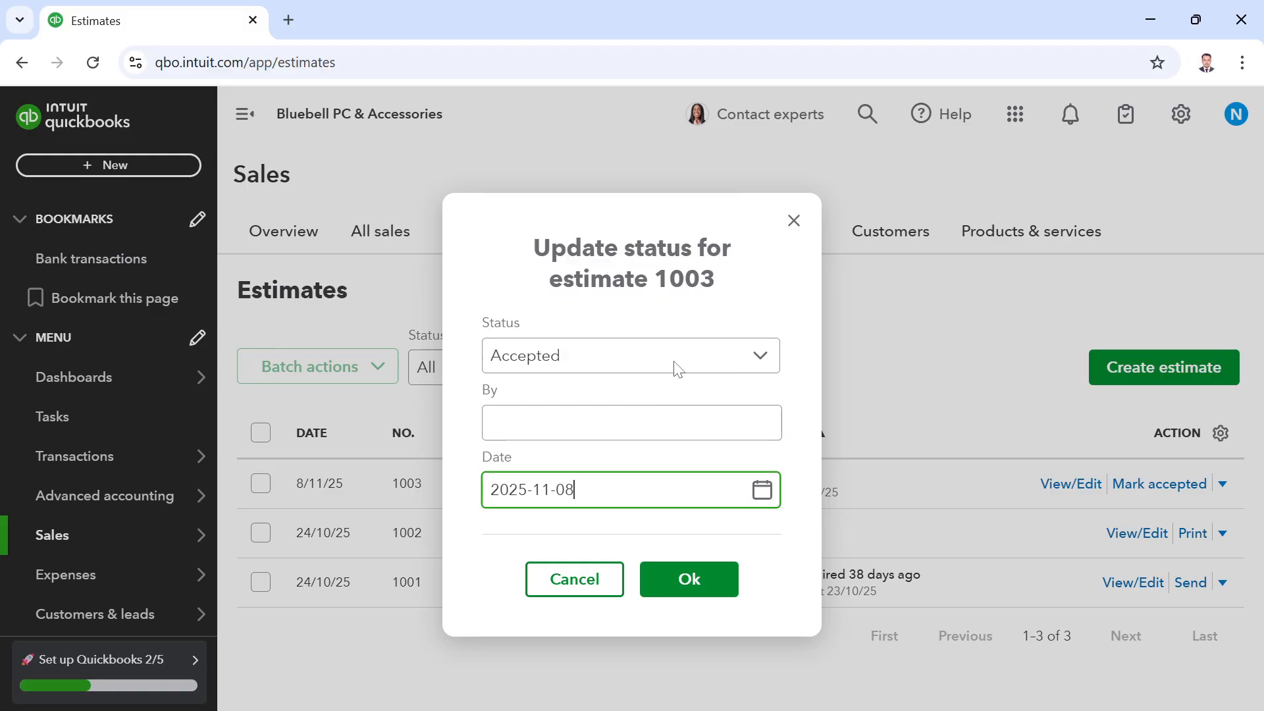
pyautogui.click(677, 576)
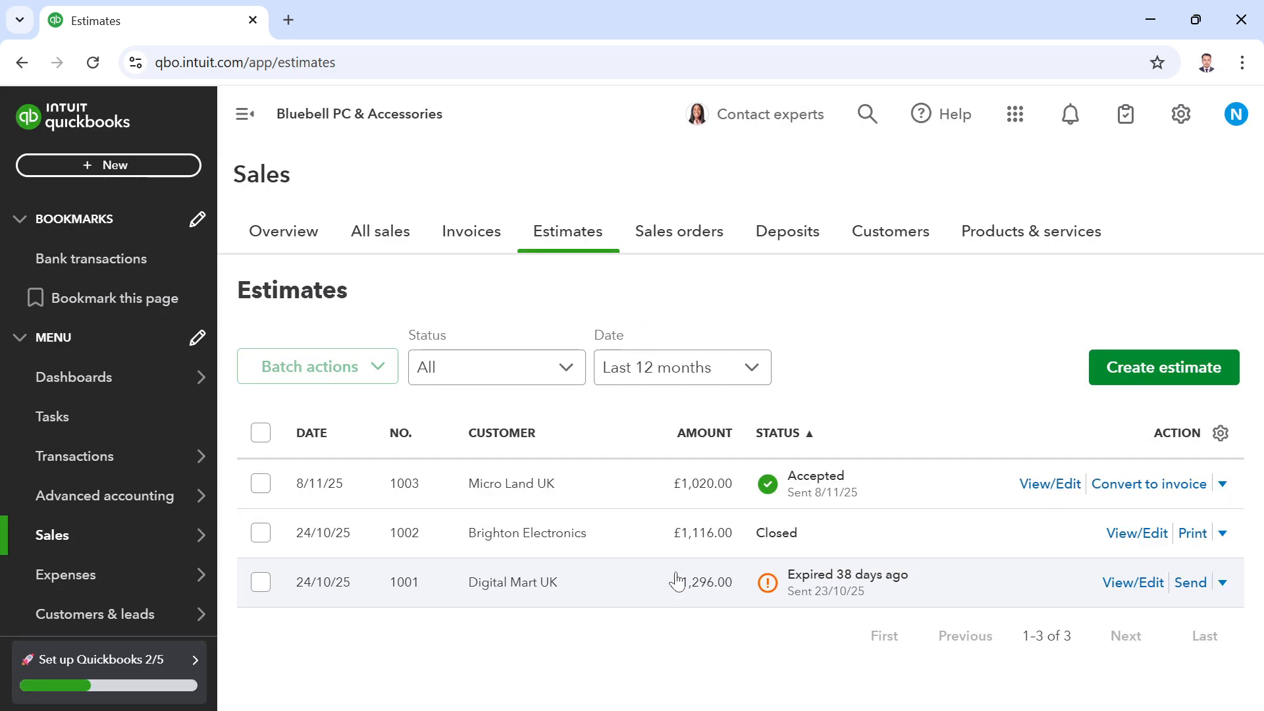